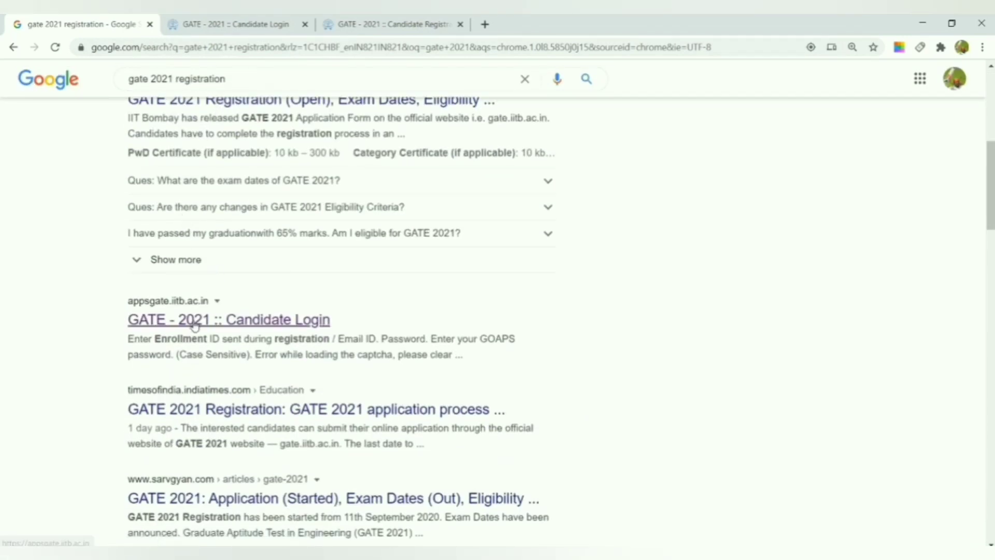
- Leave the Google results and switch to the already open GATE 2021 Candidate Login tab
right_click(199, 322)
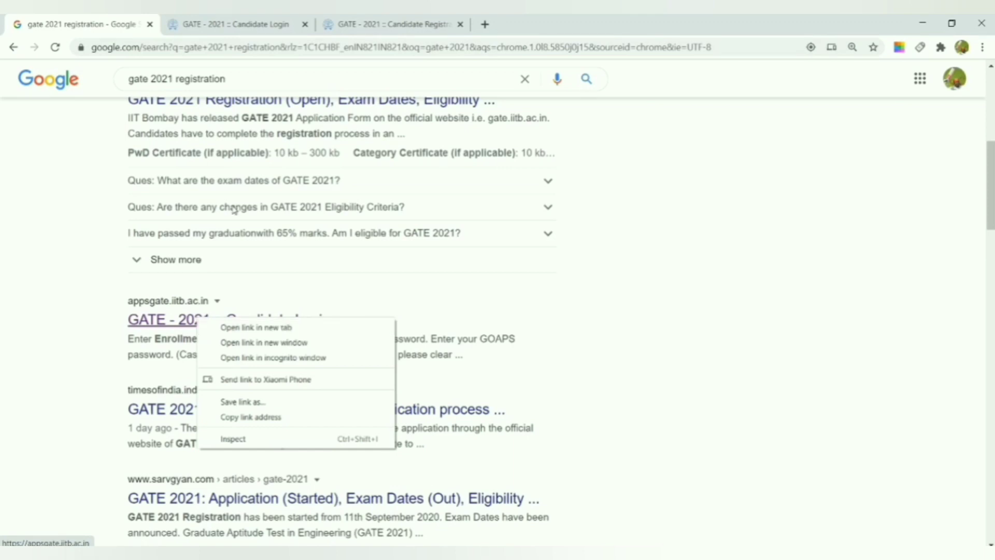
left_click(239, 23)
left_click(240, 23)
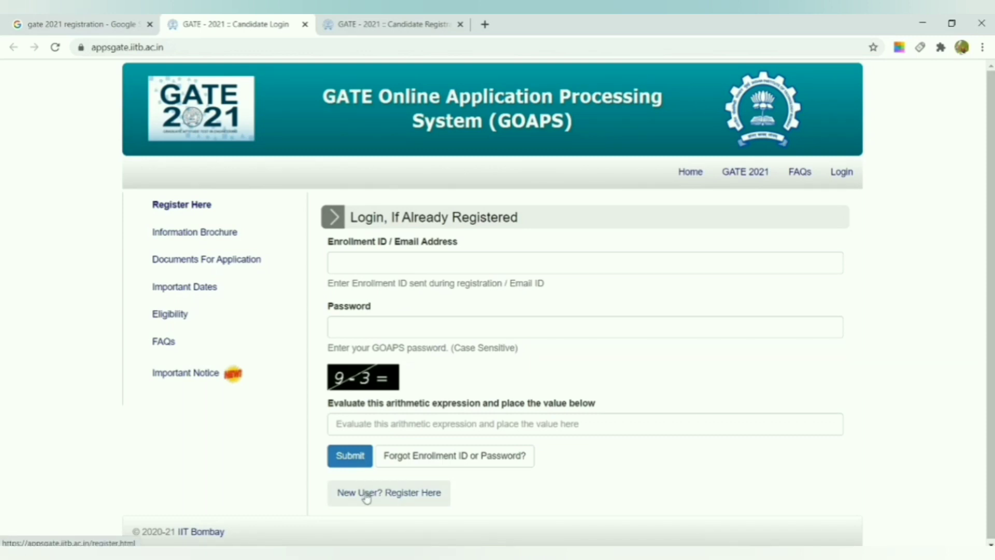
- On the Candidate Registration page, enter the candidate's first name and surname, then confirm the full name
left_click(397, 28)
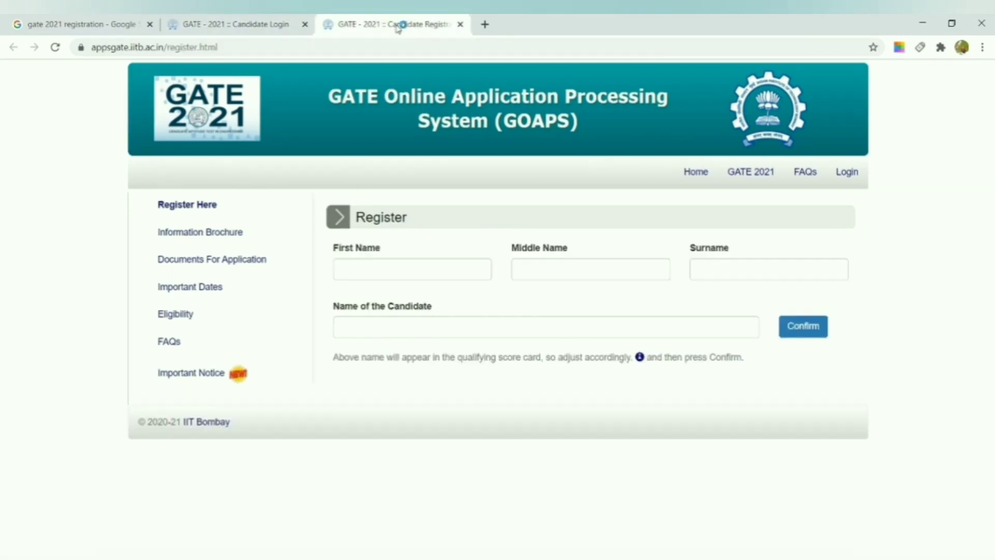
left_click(377, 272)
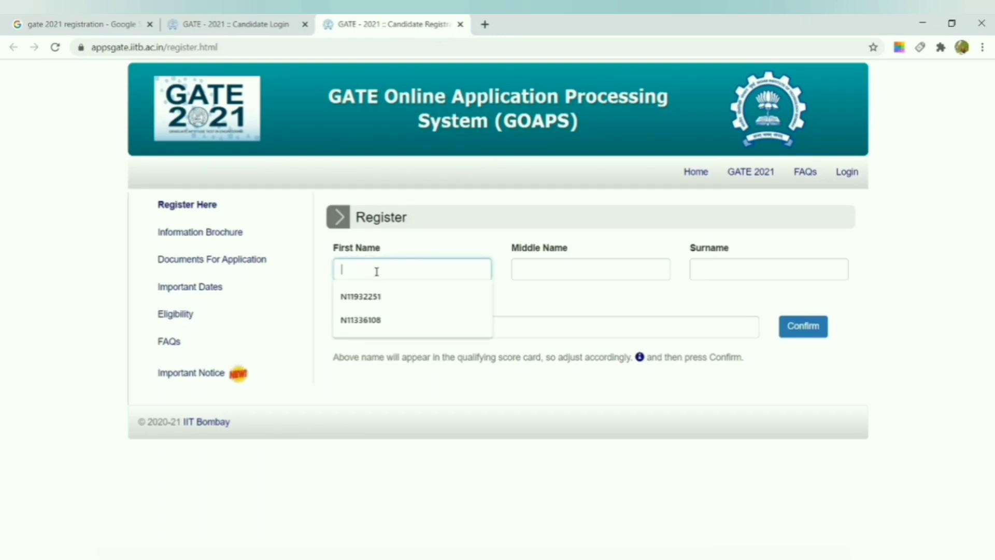
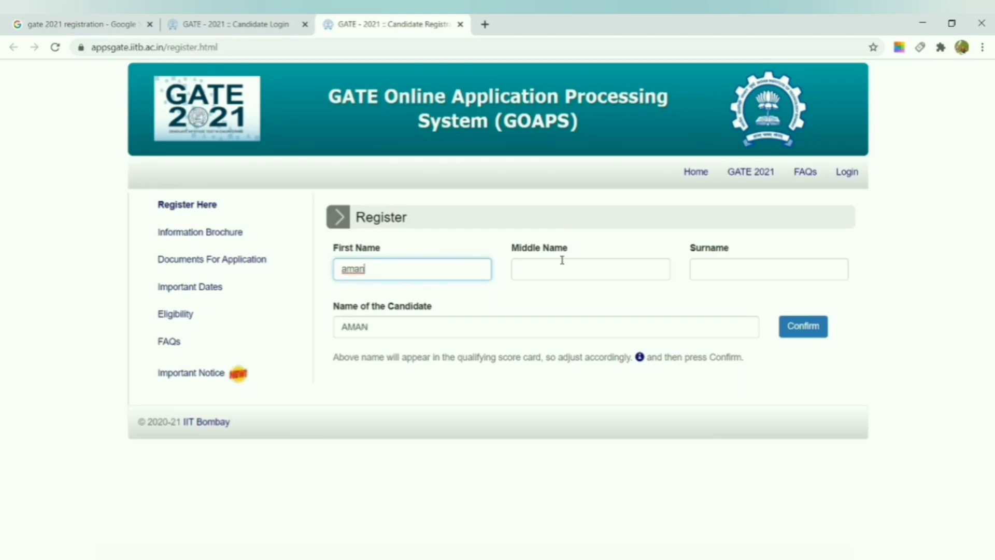
left_click(720, 275)
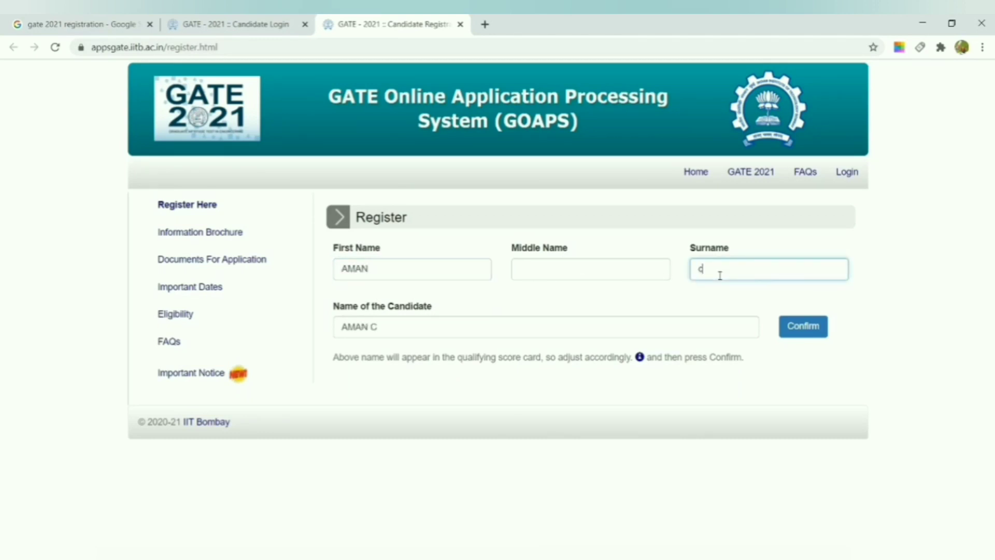
left_click(795, 333)
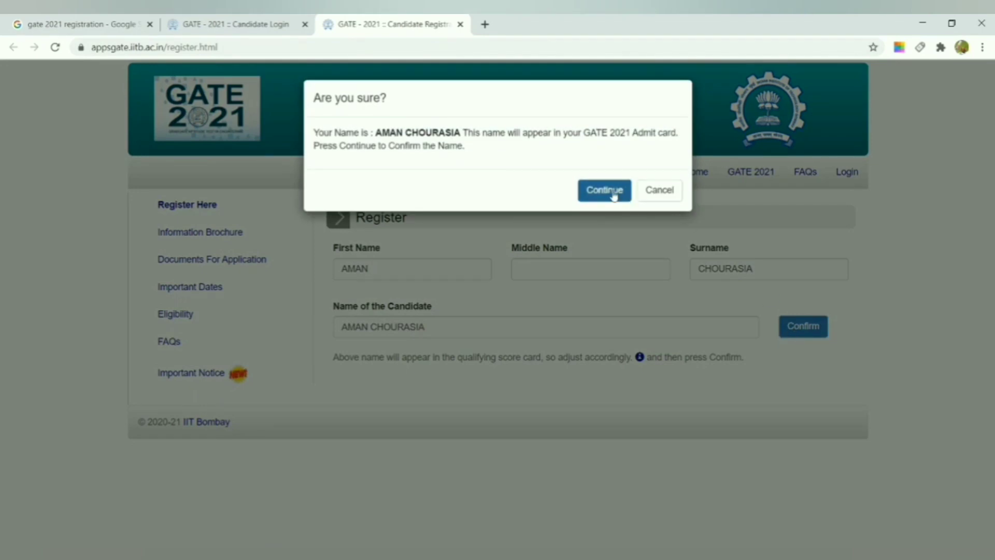
- Accept the name, then enter the candidate's e-mail in Email Address and Confirm Email Address
left_click(613, 193)
scroll(455, 349, "down", 3)
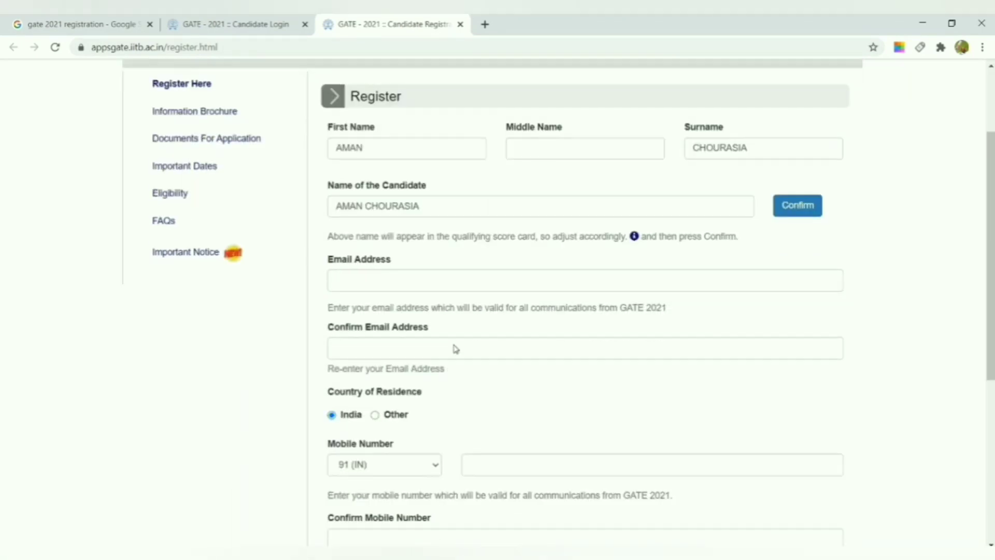
left_click(411, 276)
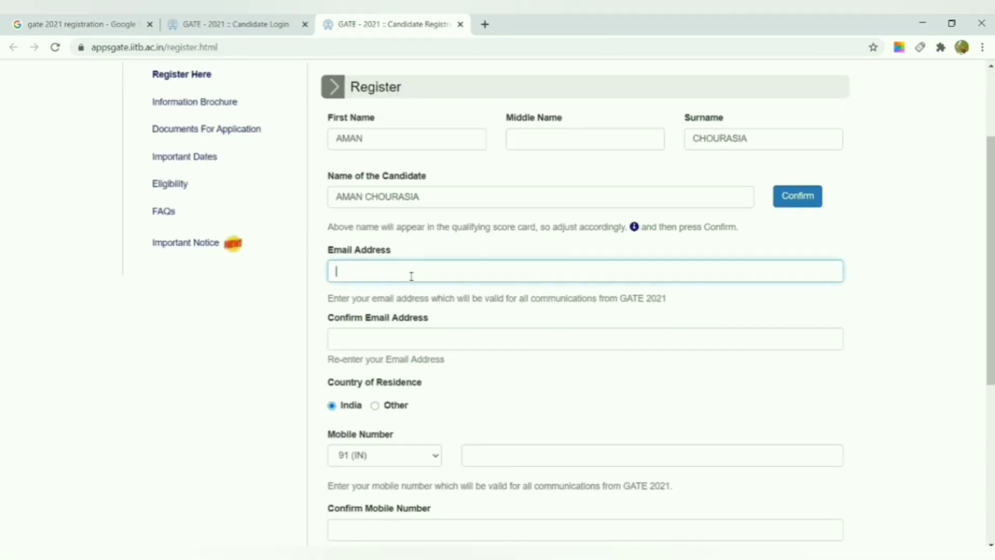
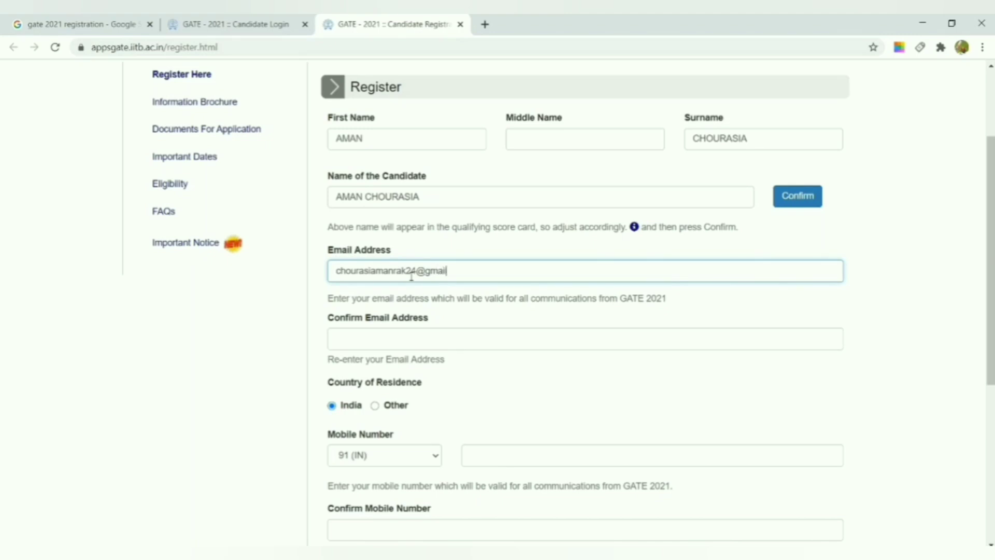
left_click(384, 336)
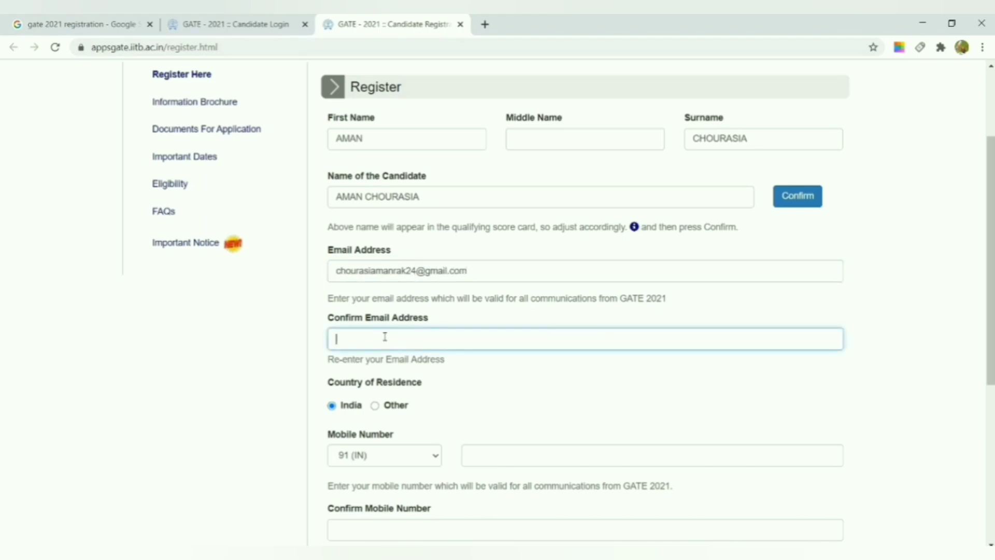
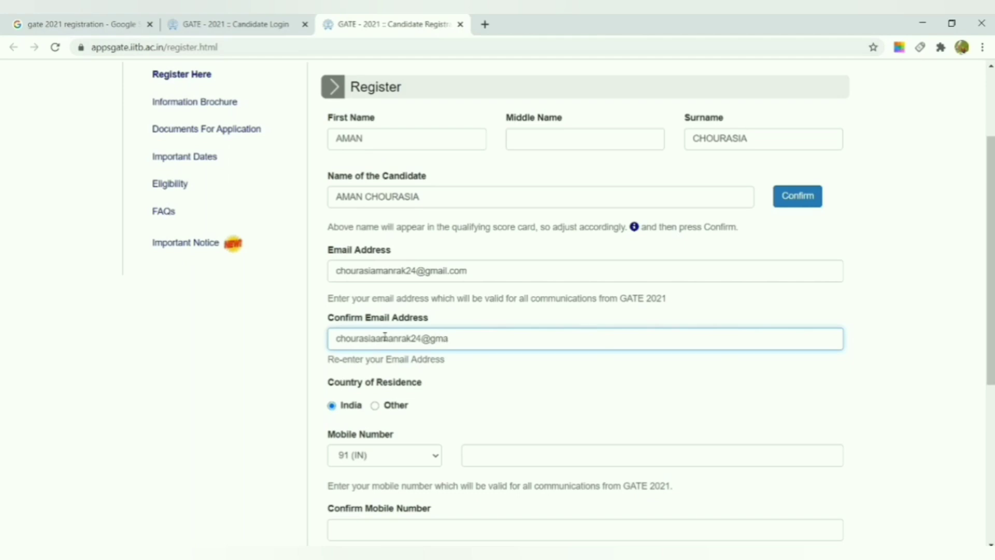
scroll(418, 377, "down", 1)
- Enter the candidate's mobile number in Mobile Number and Confirm Mobile Number, correcting mistyped digits
scroll(416, 372, "down", 1)
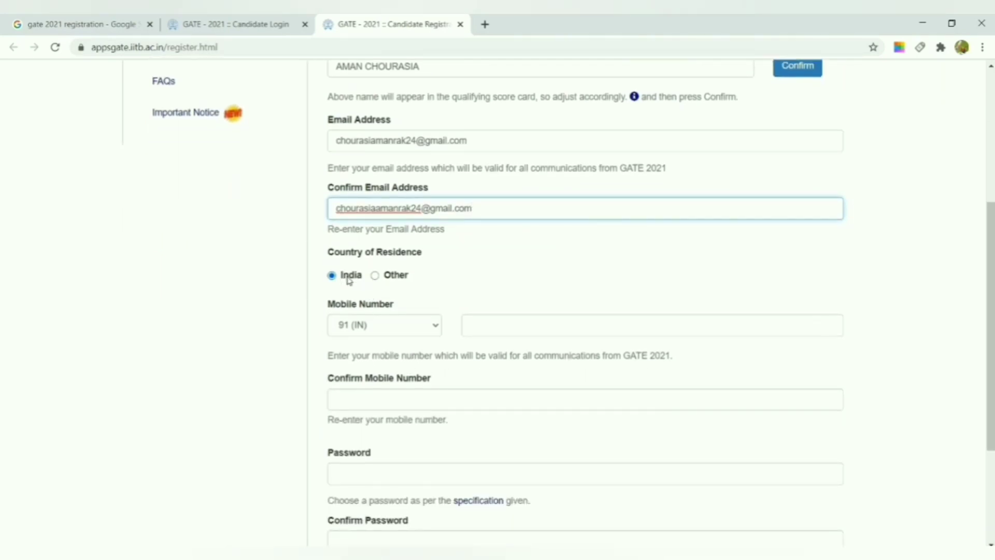
left_click(487, 326)
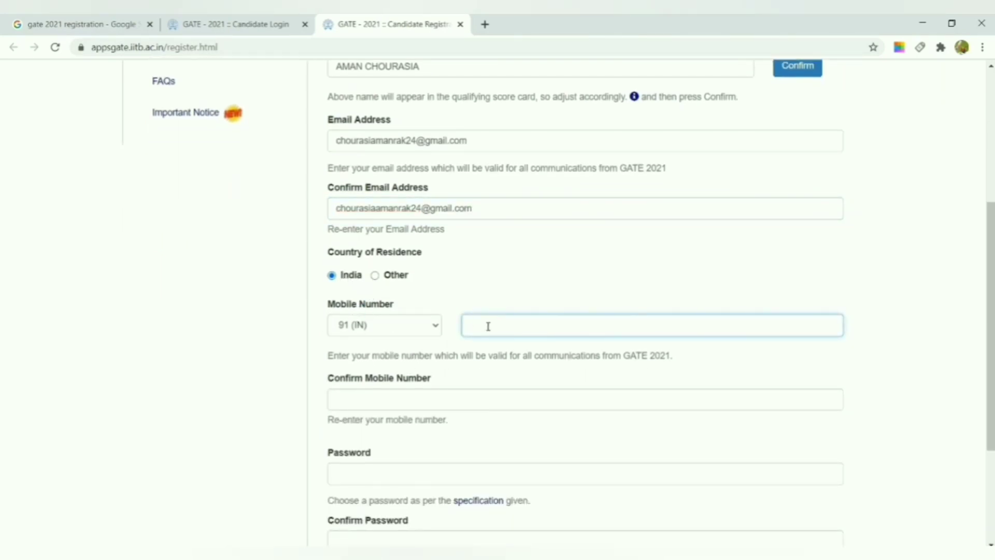
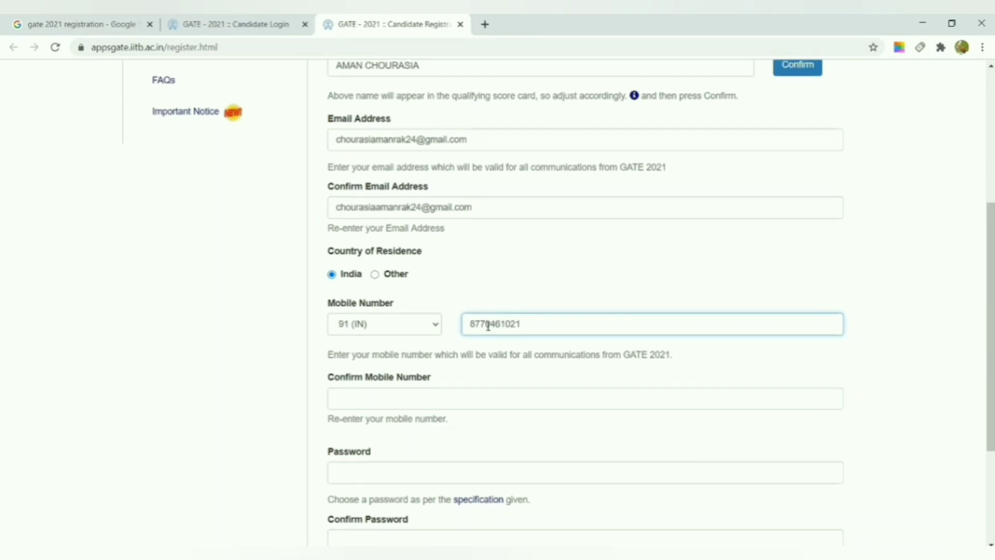
scroll(445, 270, "down", 2)
left_click(444, 269)
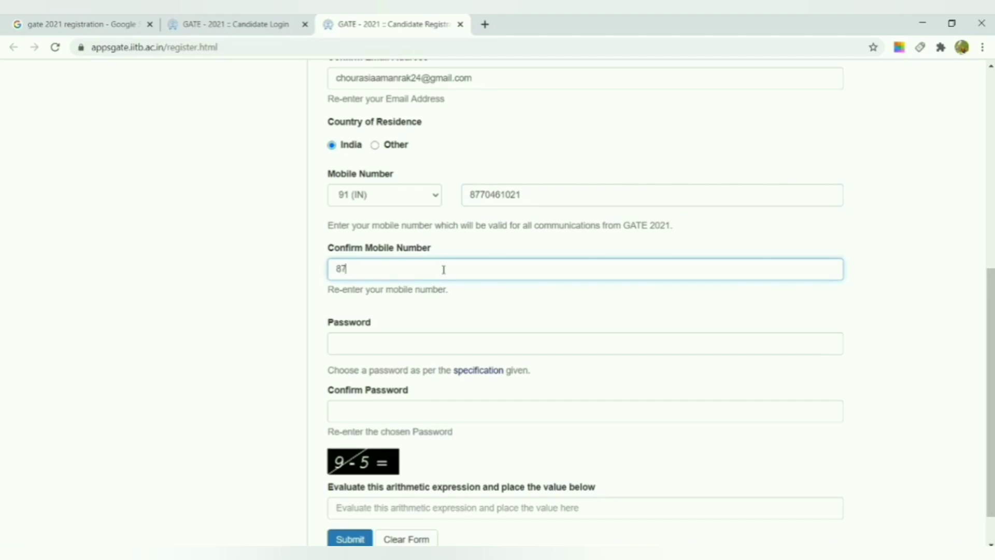
left_click(355, 269)
- Type the account password and begin re-entering it in Confirm Password
left_click(362, 347)
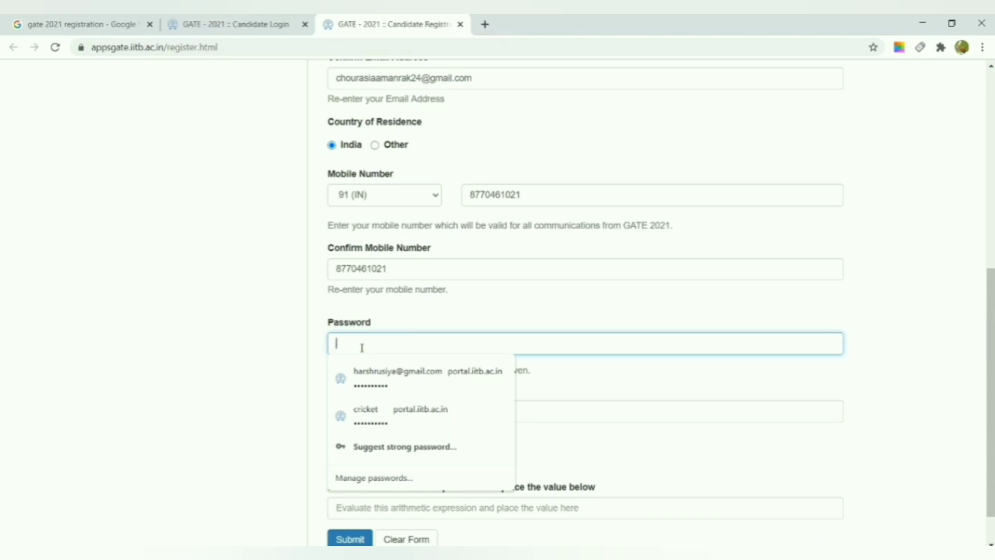
type("•")
left_click(407, 324)
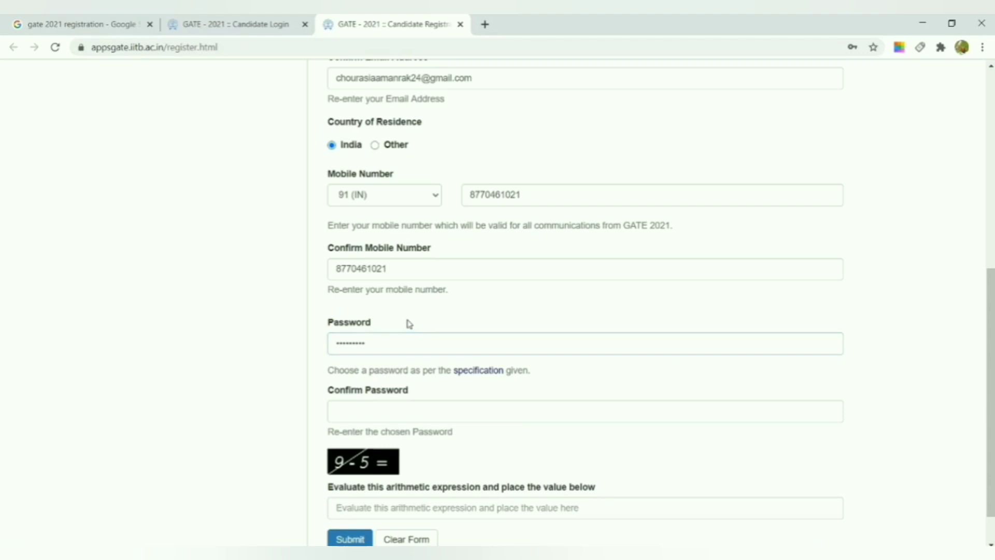
left_click(368, 408)
type("•")
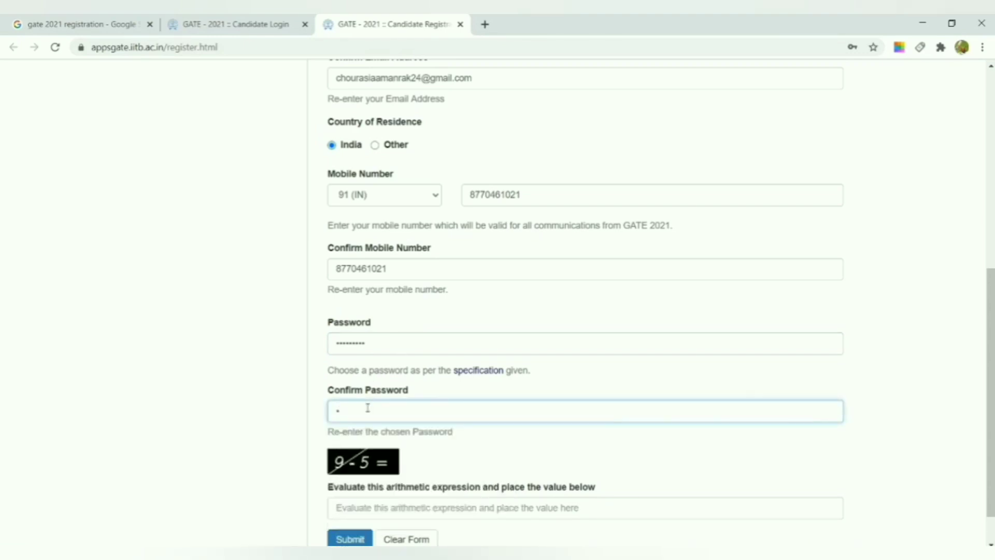
type("••••••")
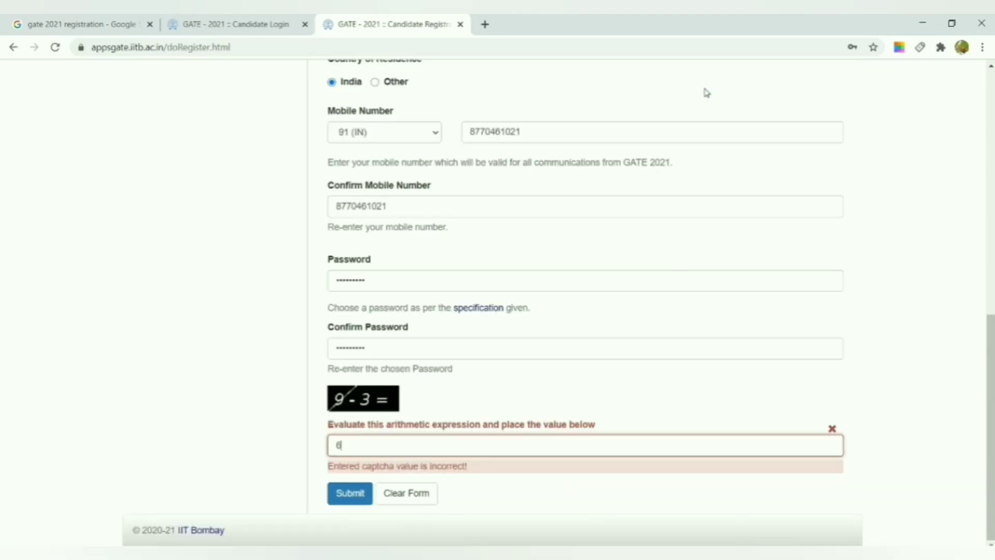
- Submit the registration, then log in with the corrected e-mail in Enrollment ID and the password
left_click(360, 493)
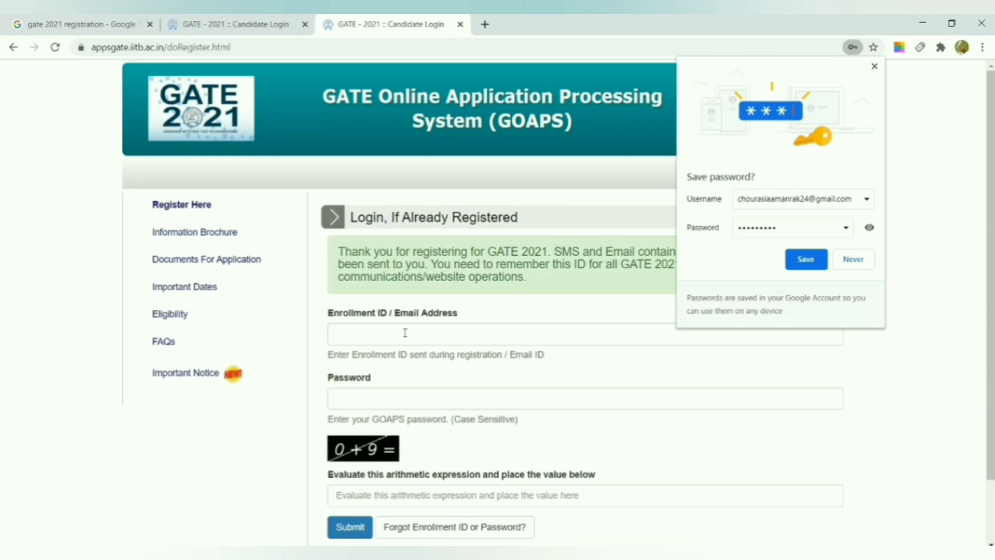
left_click(873, 66)
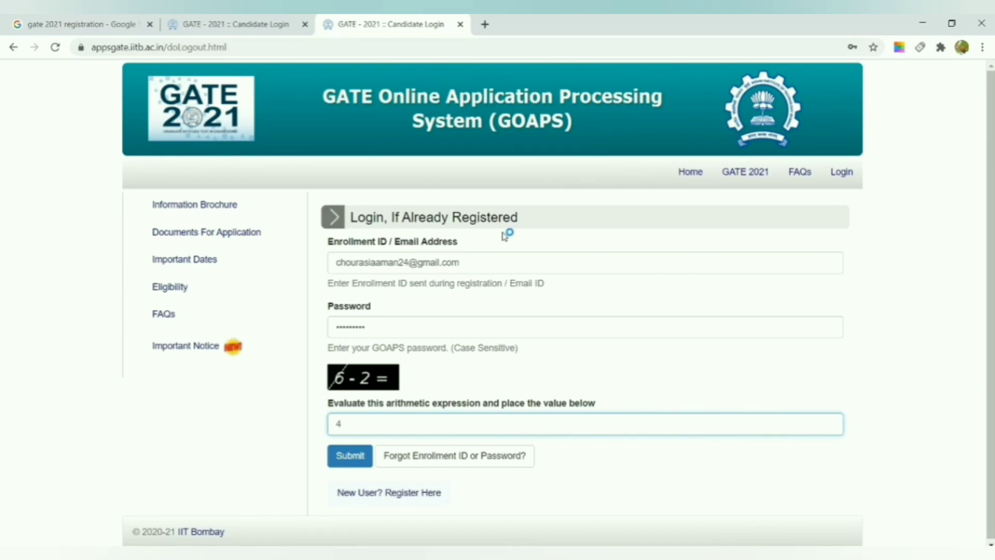
left_click(397, 267)
type("rak")
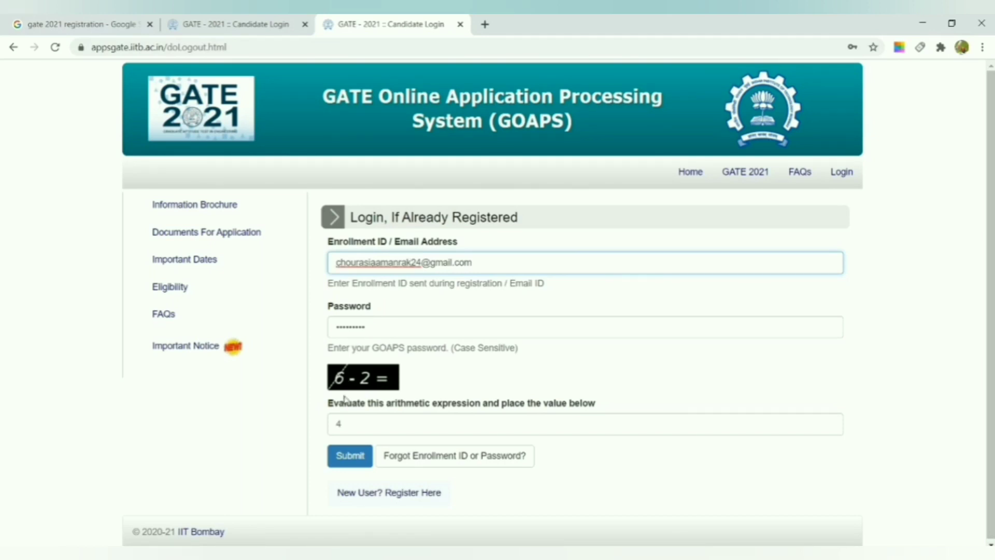
left_click(349, 455)
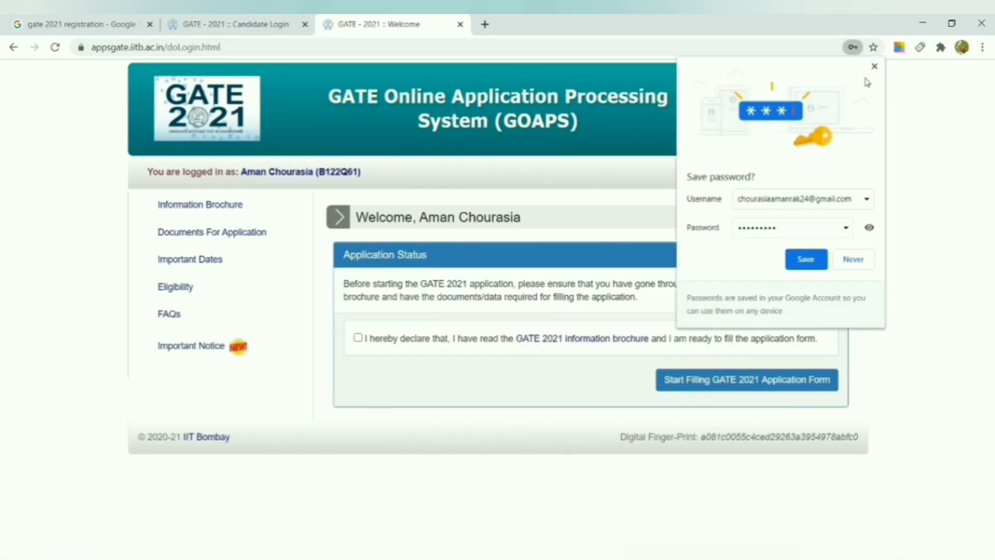
- Accept the information-brochure declaration and start filling the GATE 2021 application form
left_click(874, 66)
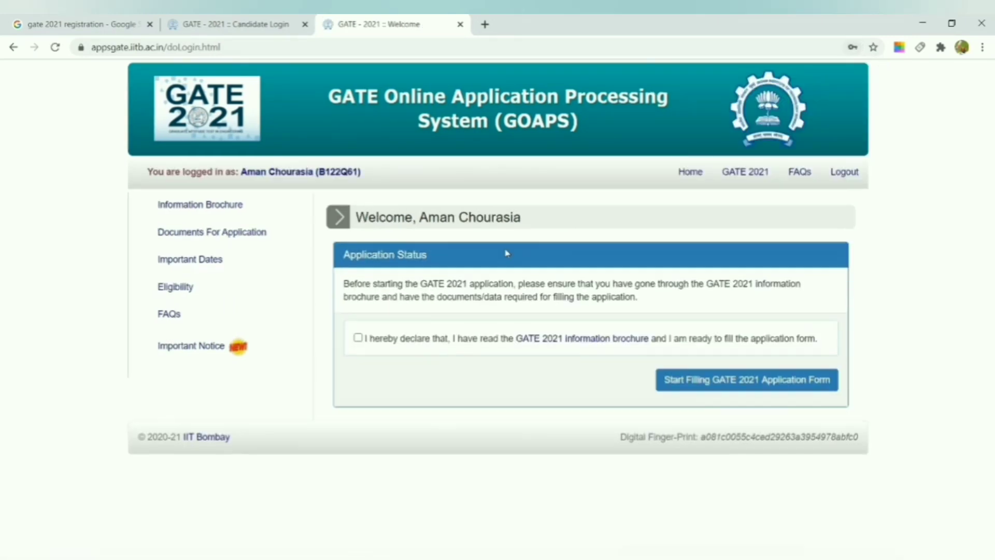
left_click(358, 338)
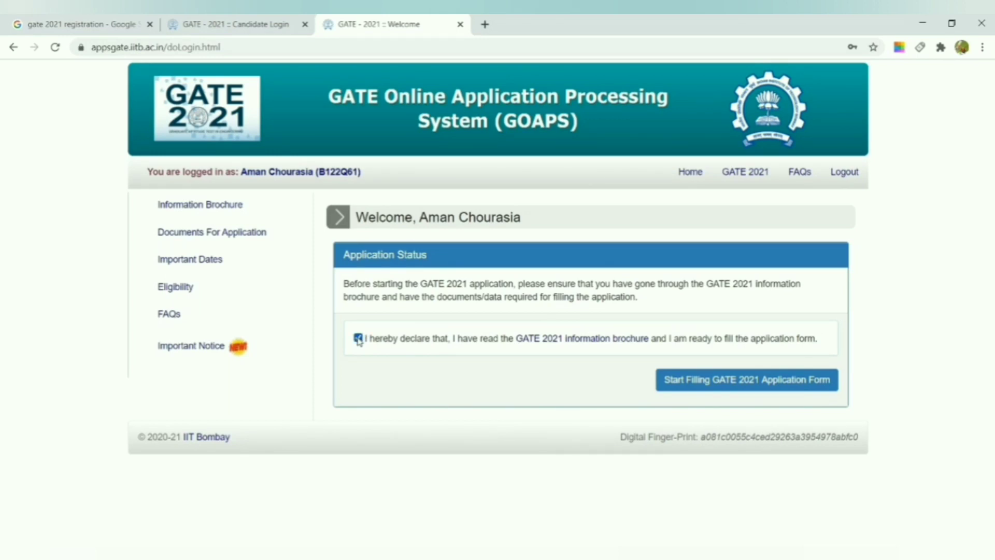
left_click(715, 386)
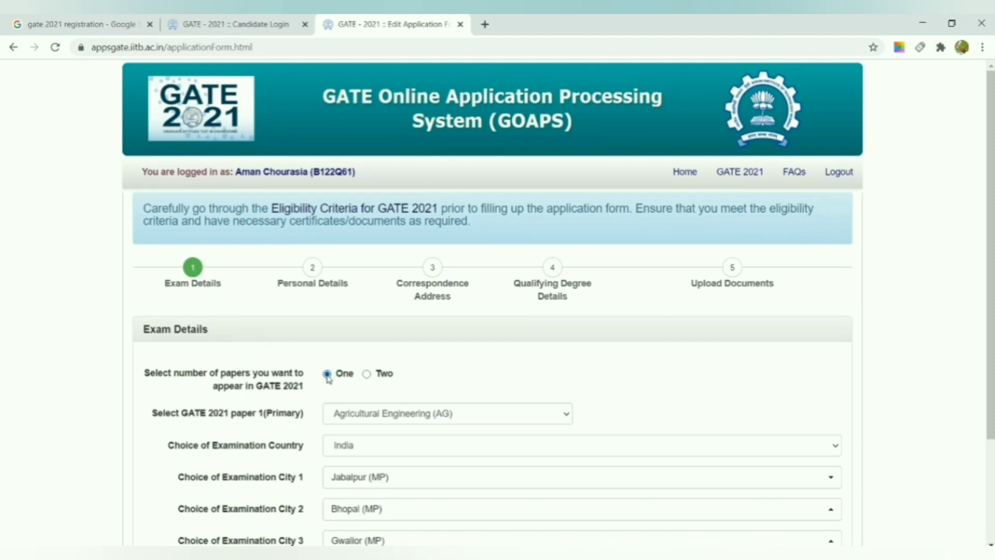
- Keep a single paper (AG) with India as exam country, and save the Exam Details
left_click(367, 374)
scroll(370, 378, "down", 3)
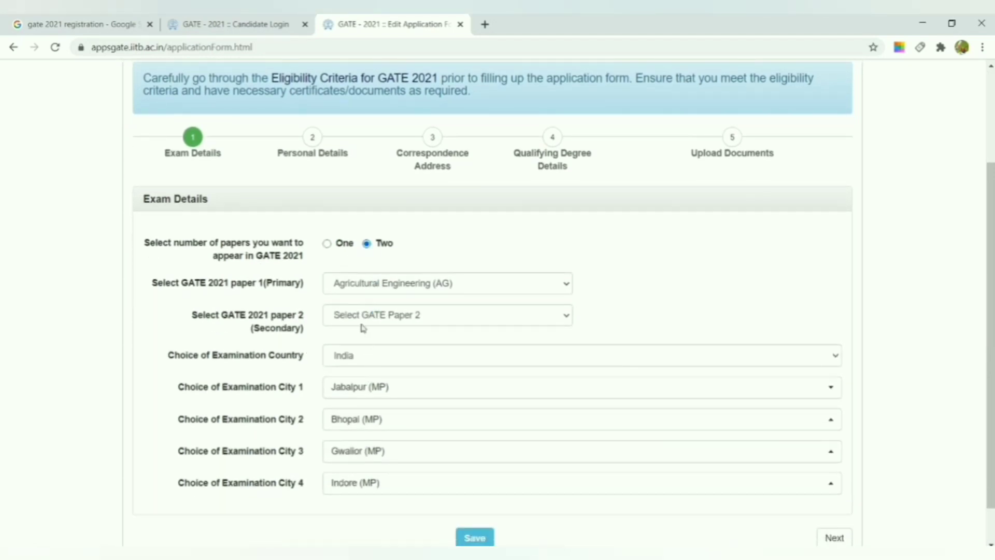
left_click(355, 320)
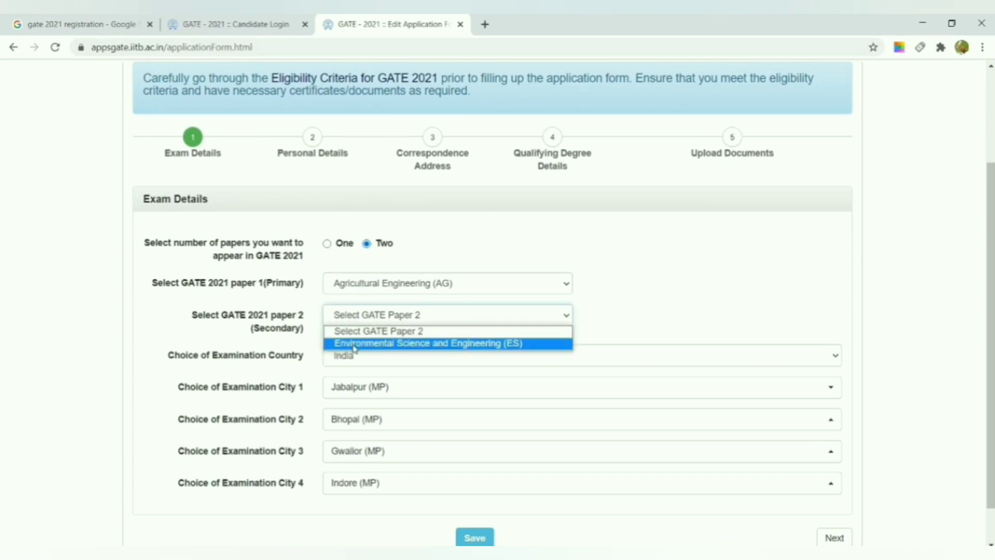
left_click(327, 244)
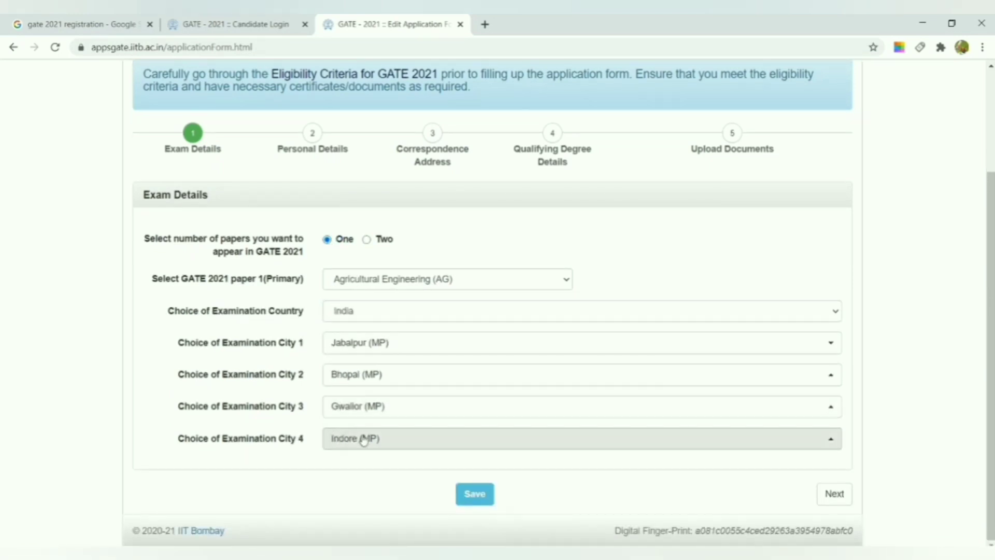
left_click(341, 314)
left_click(341, 314)
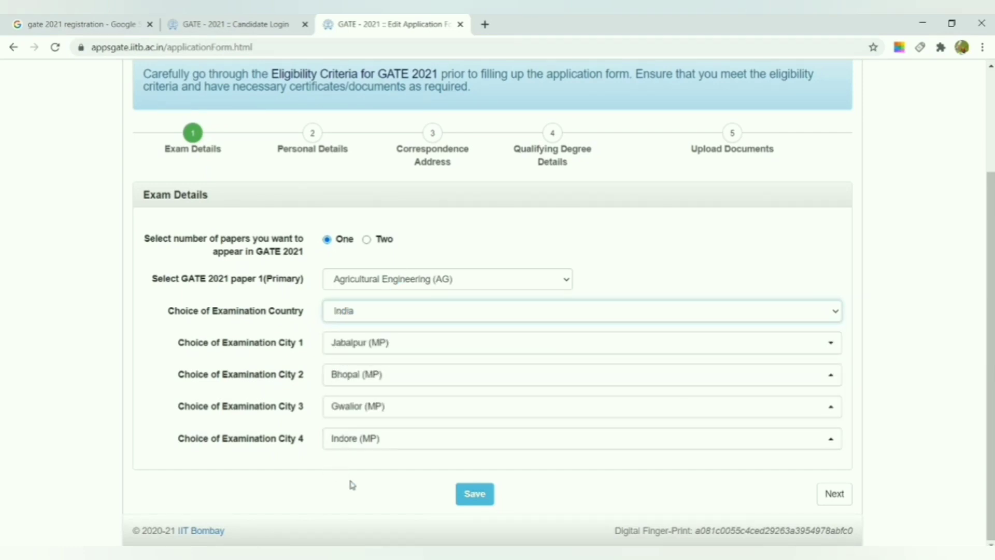
left_click(468, 498)
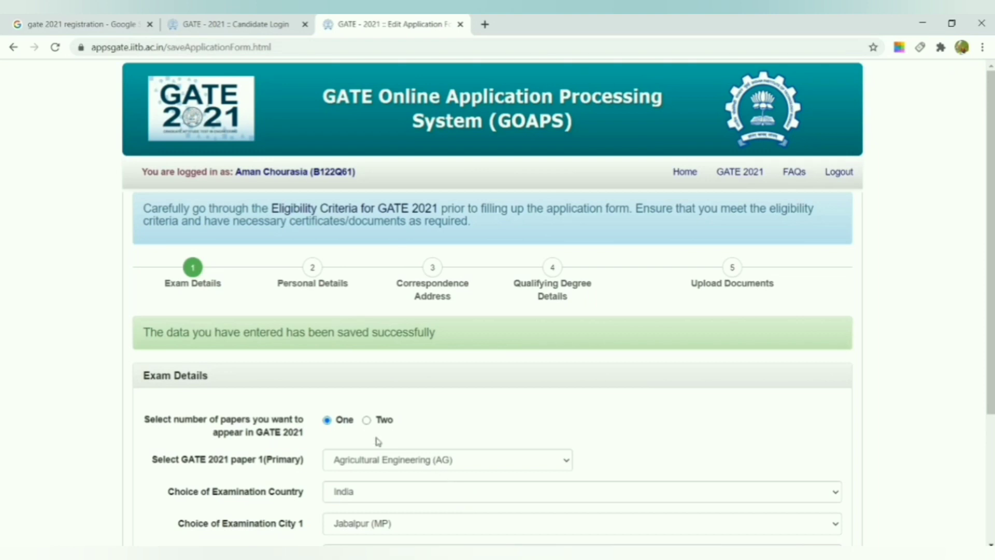
scroll(376, 438, "down", 3)
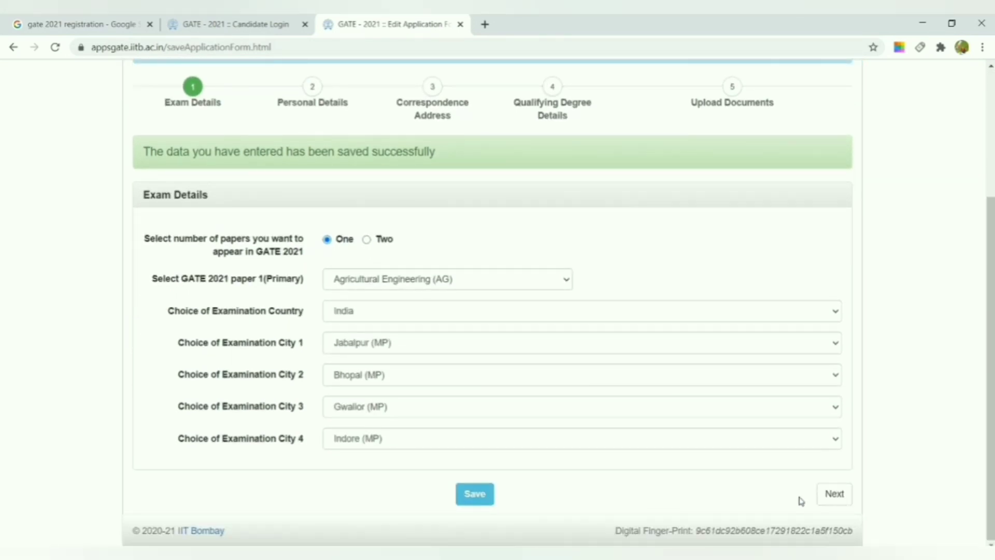
- Go to Personal Details and verify the e-mail address by entering its OTP
left_click(835, 494)
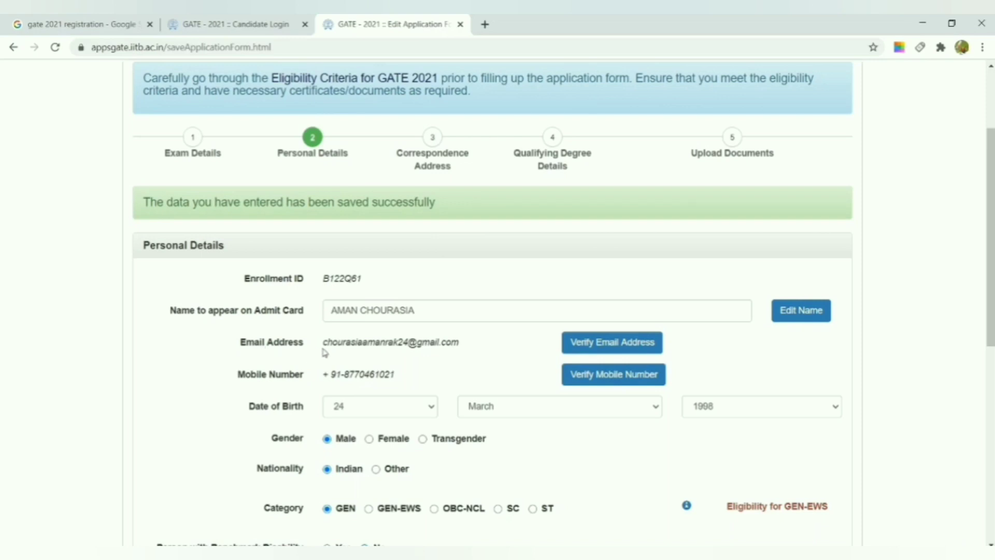
left_click(593, 346)
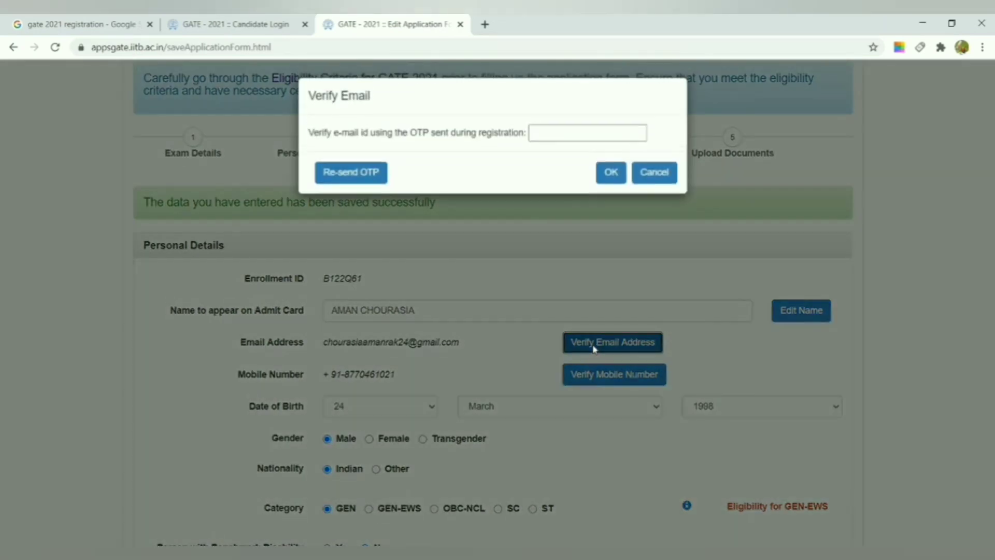
left_click(552, 134)
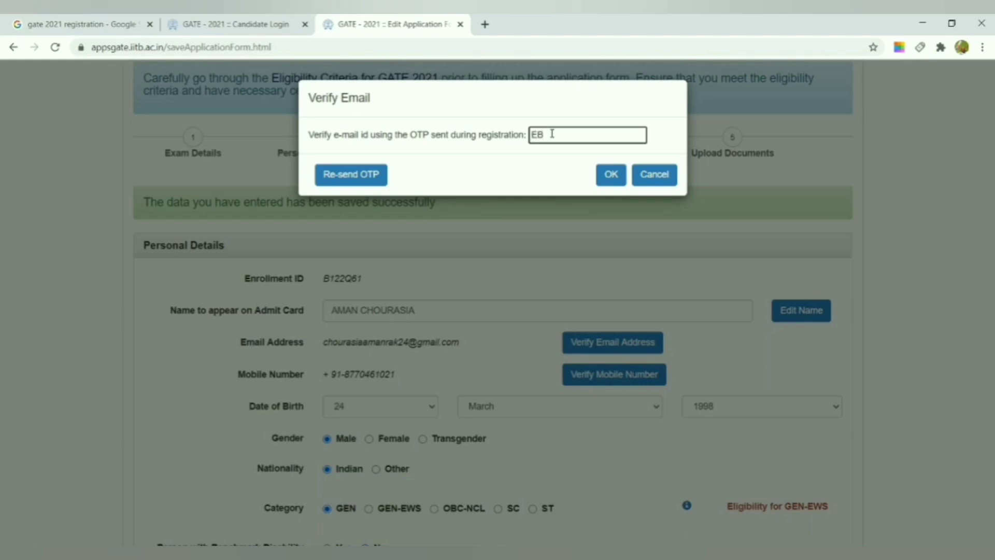
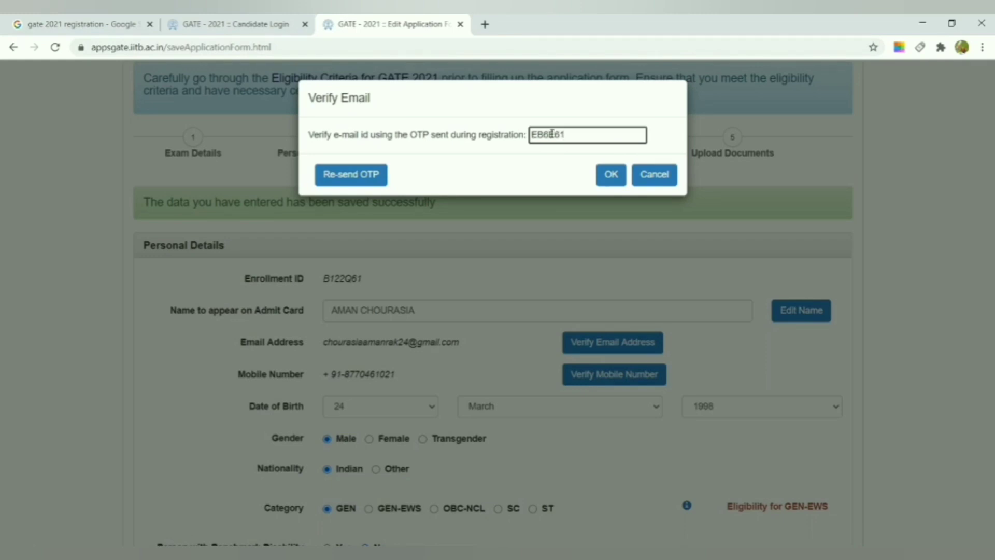
left_click(613, 177)
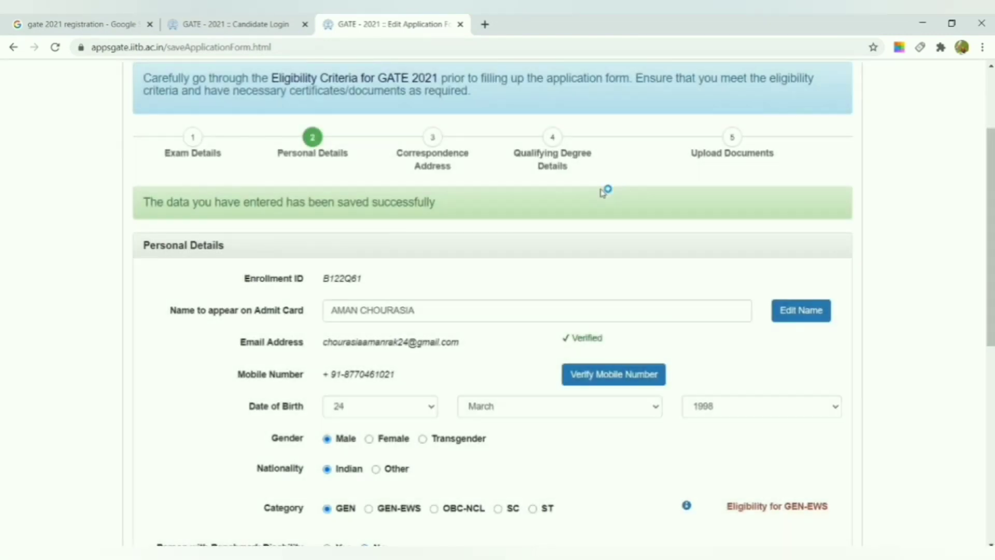
- Verify the mobile number by entering its OTP in the Verify Mobile dialog
left_click(588, 383)
left_click(407, 150)
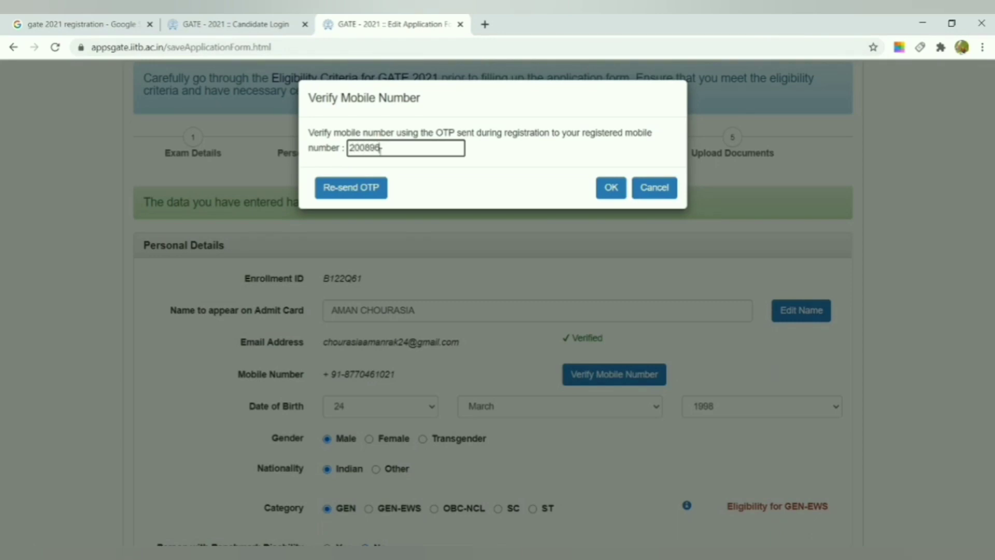
left_click(610, 189)
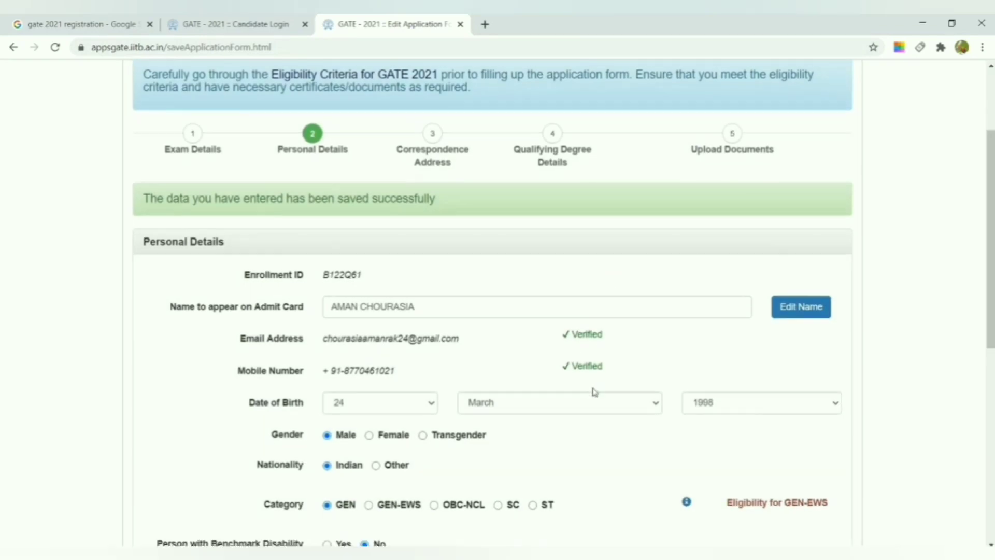
scroll(595, 393, "down", 2)
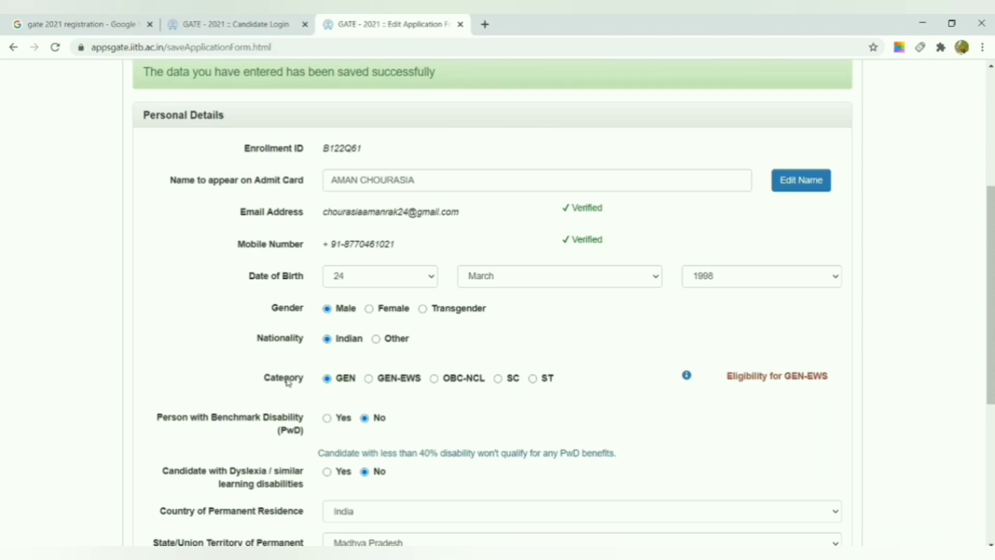
scroll(286, 373, "down", 2)
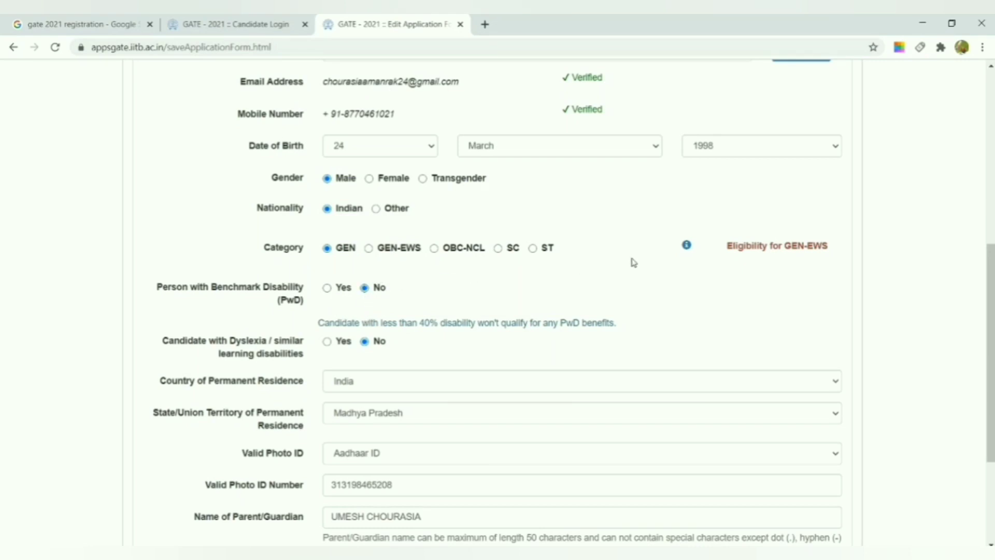
- Open the GEN-EWS eligibility PDF in a new tab, read its criteria, and return to the form
right_click(774, 253)
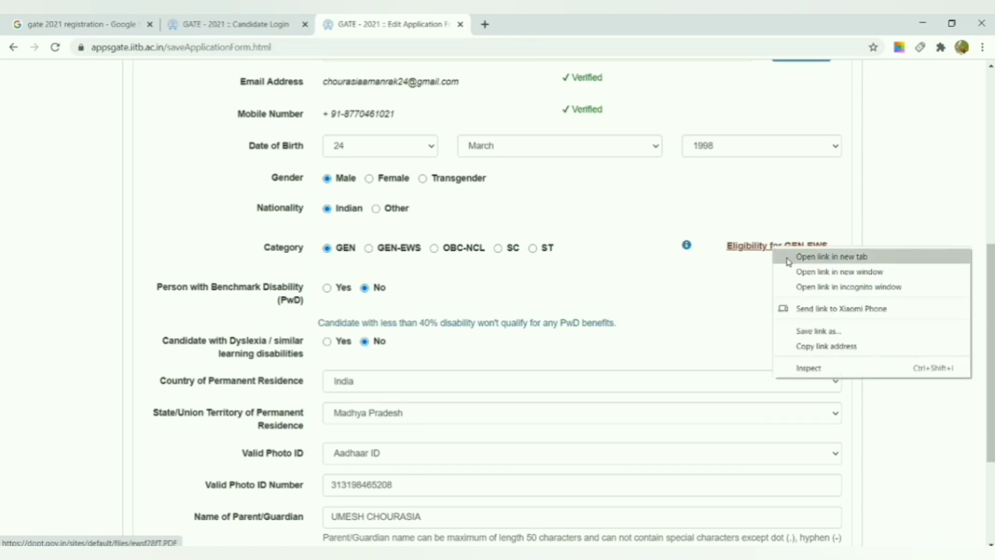
left_click(786, 258)
left_click(573, 18)
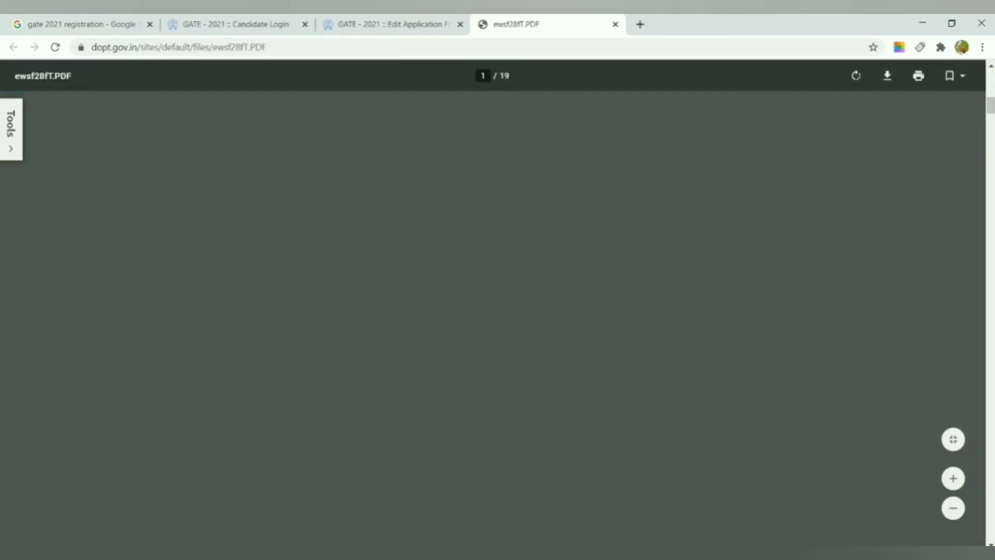
left_click(451, 23)
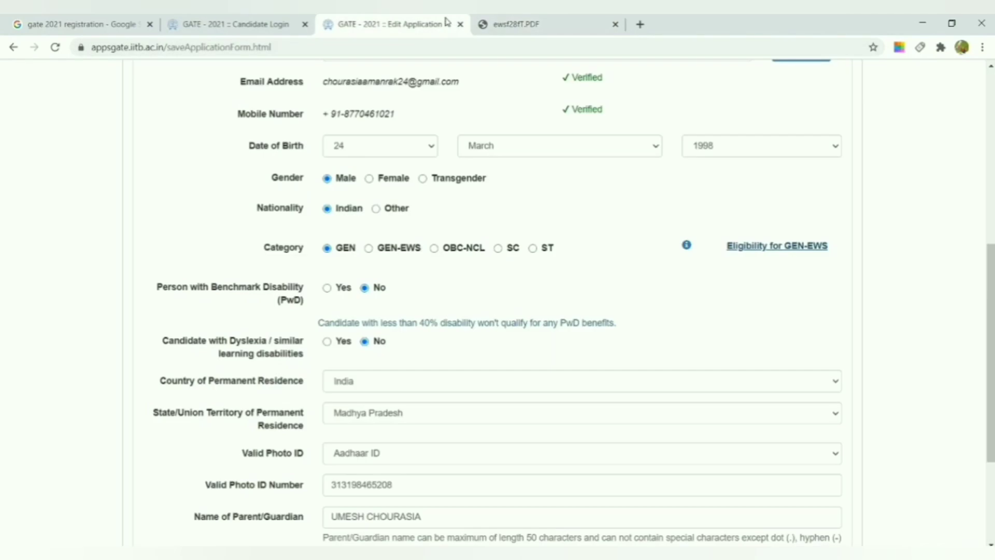
left_click(509, 21)
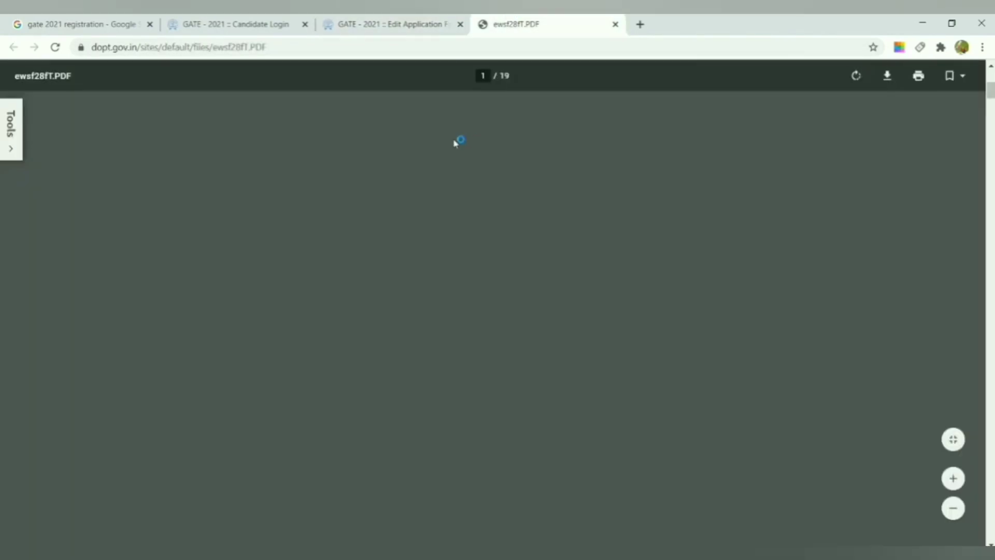
scroll(381, 243, "down", 10)
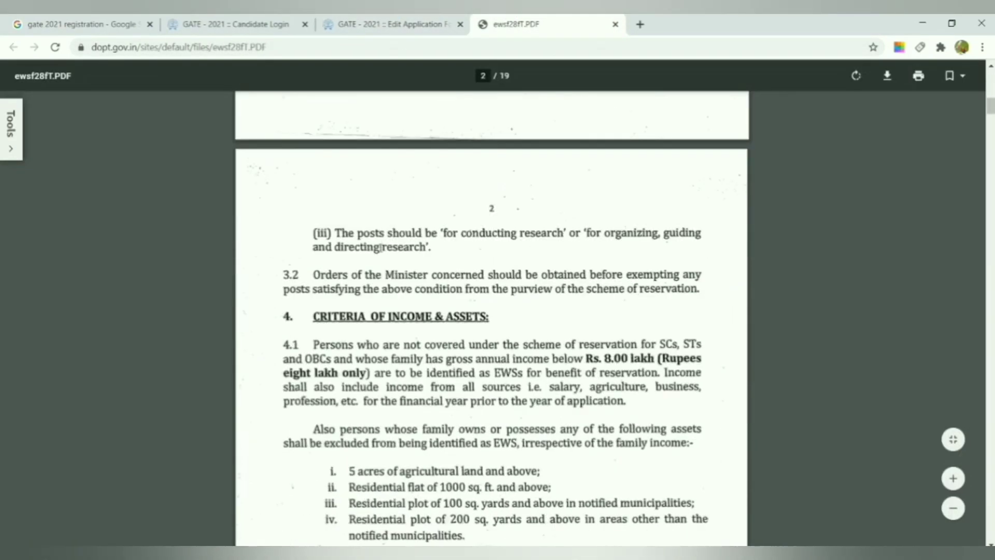
scroll(380, 248, "down", 20)
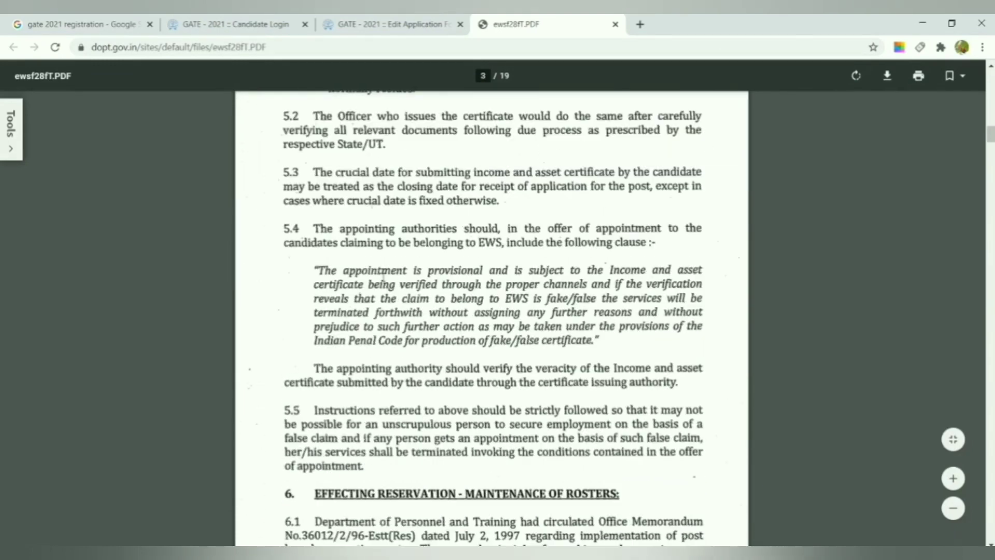
scroll(382, 273, "down", 5)
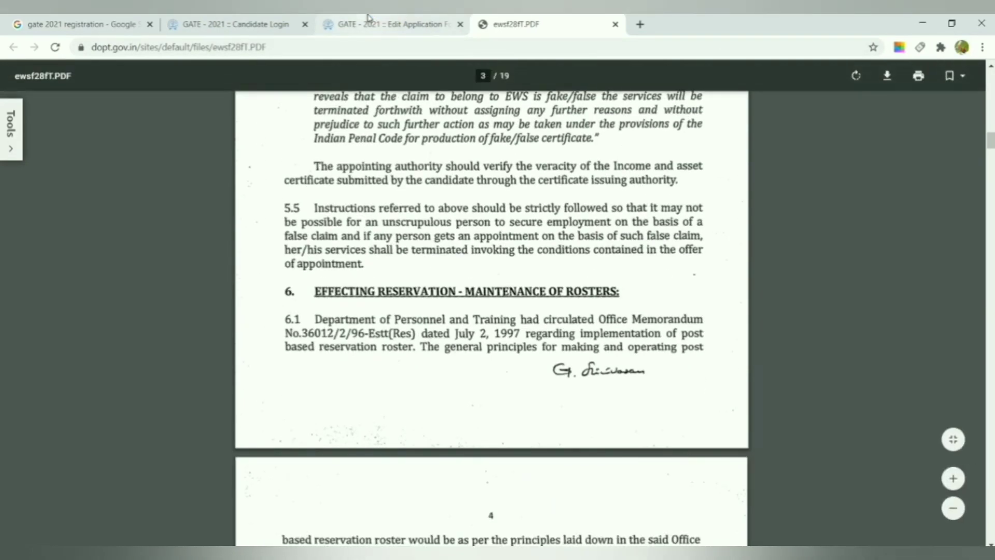
left_click(368, 24)
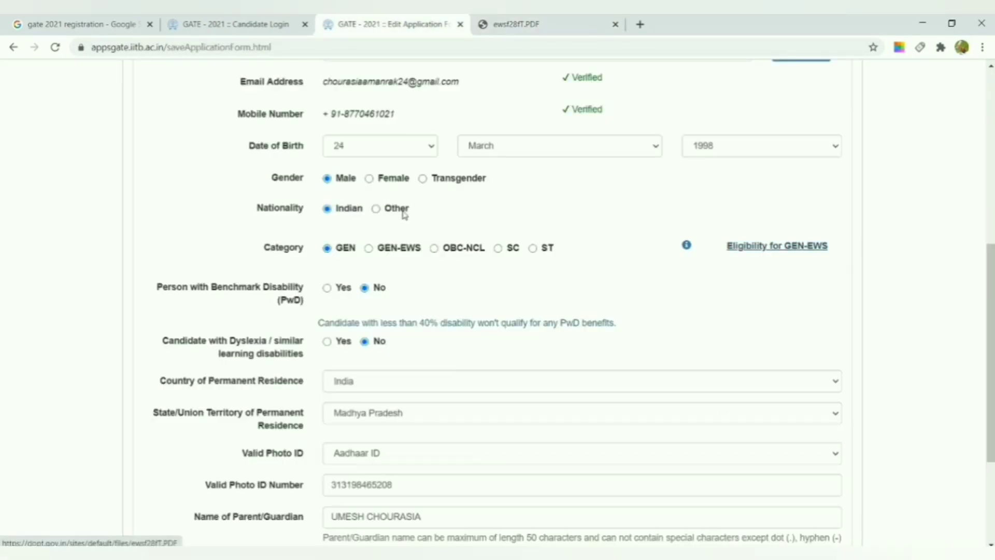
- Keep Aadhaar ID as the valid photo ID, check the parent/guardian name, and save Personal Details
scroll(373, 253, "down", 3)
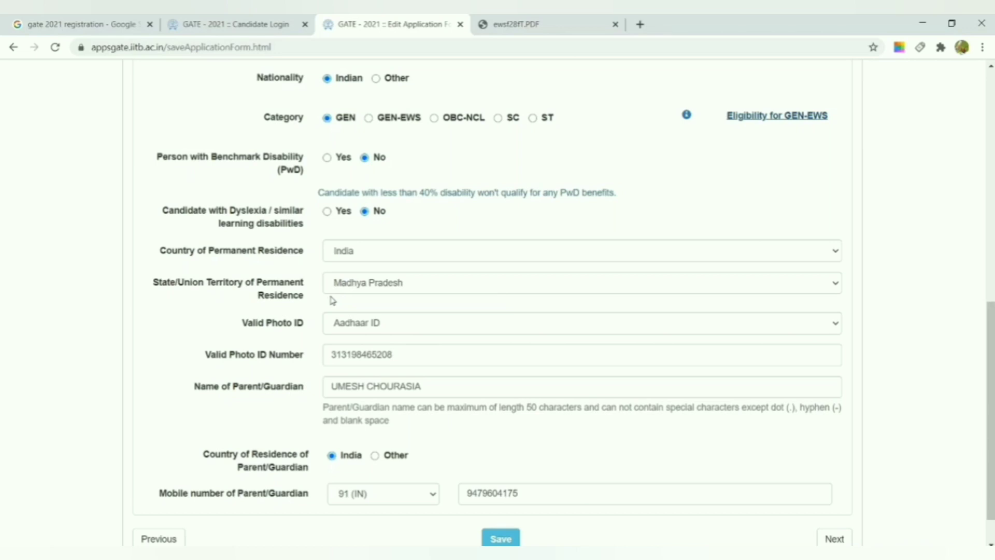
left_click(370, 322)
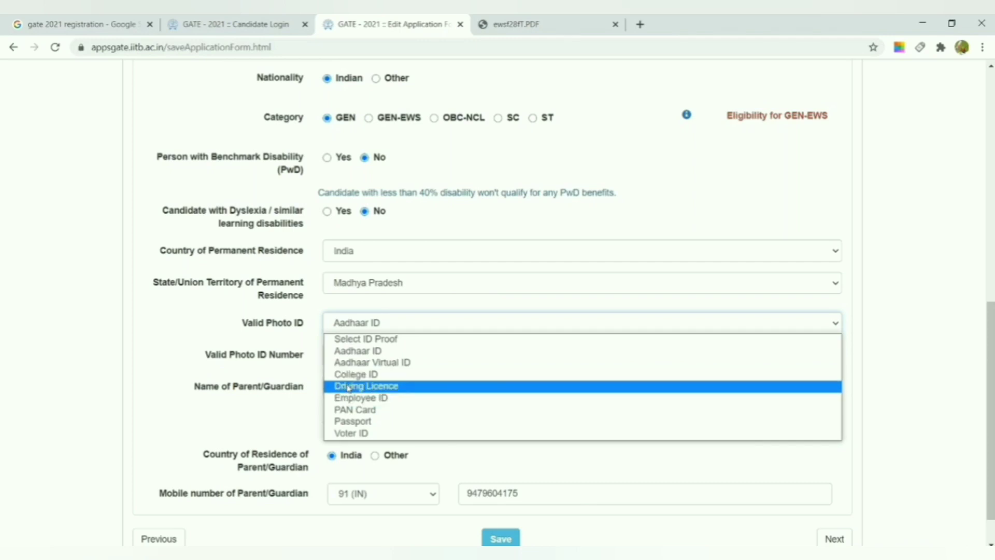
left_click(368, 323)
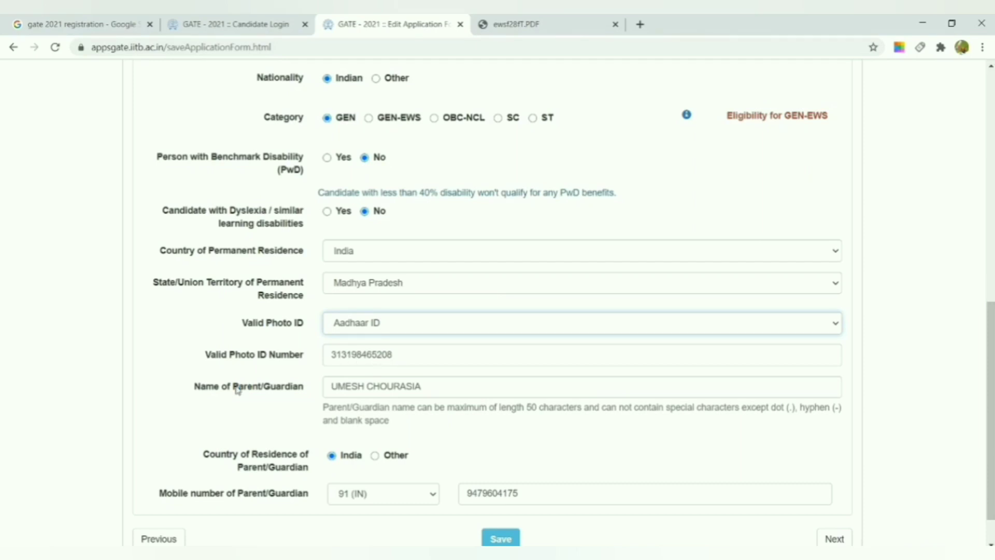
left_click(439, 388)
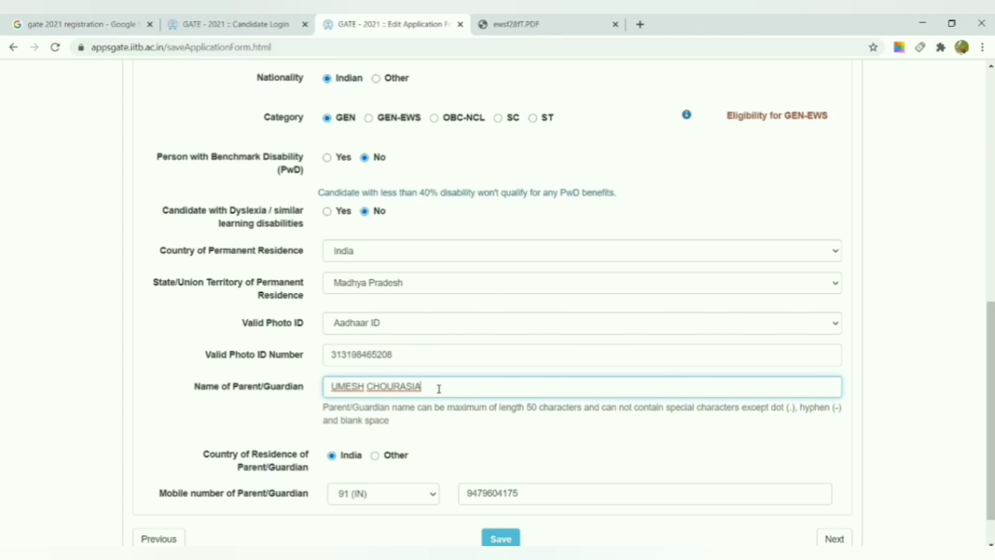
scroll(422, 420, "down", 1)
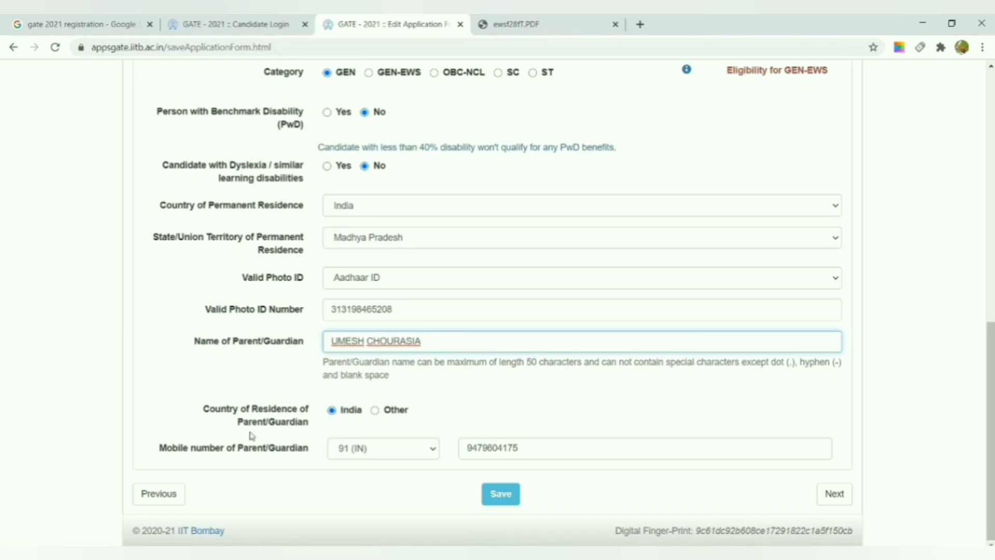
left_click(501, 497)
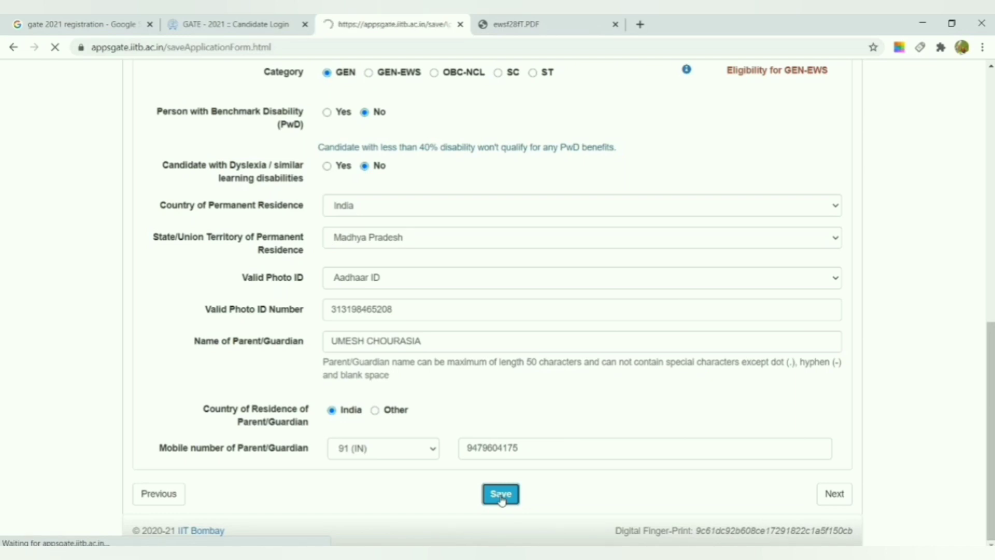
scroll(404, 411, "down", 3)
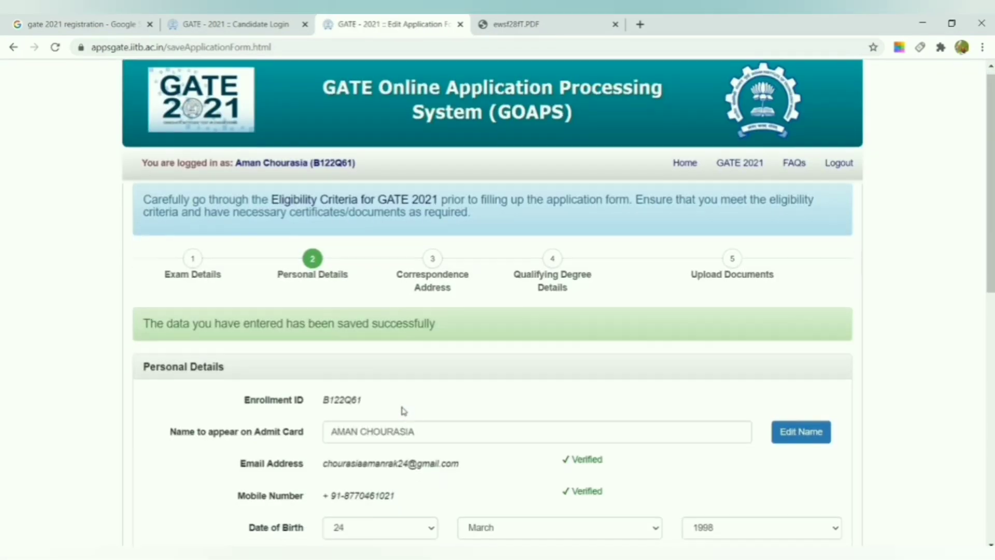
scroll(297, 277, "down", 6)
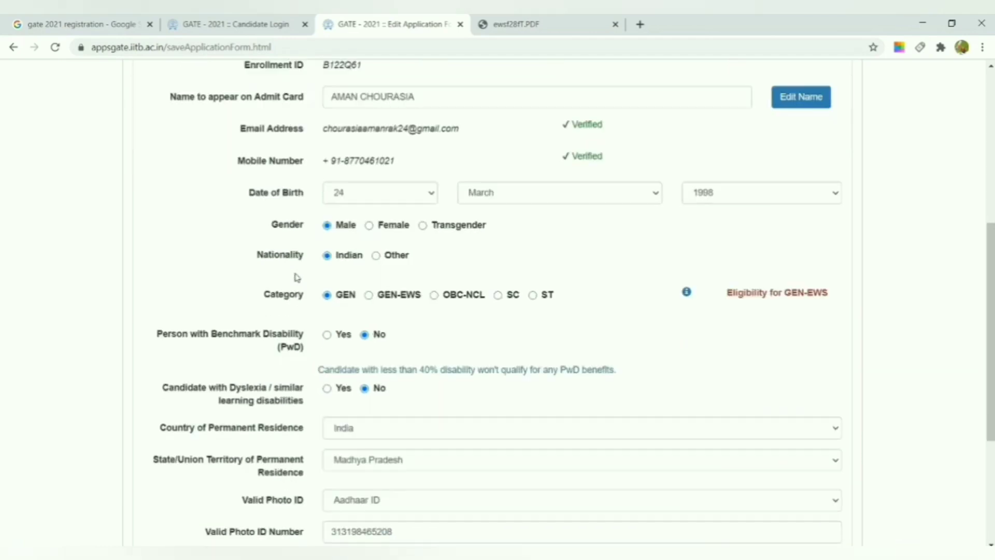
- Save the candidate's postal address on the Correspondence Address step, then continue to Qualifying Degree Details
left_click(832, 493)
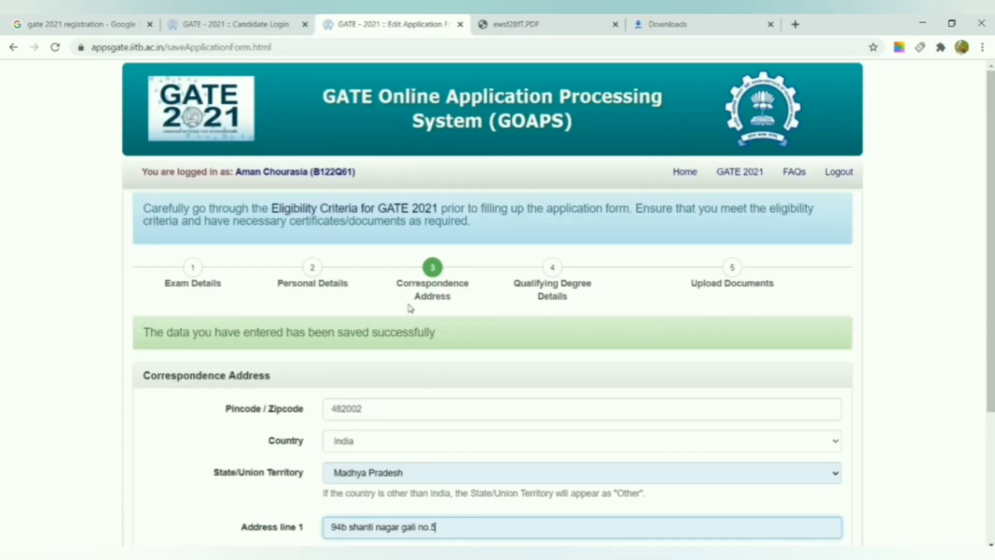
scroll(379, 345, "down", 3)
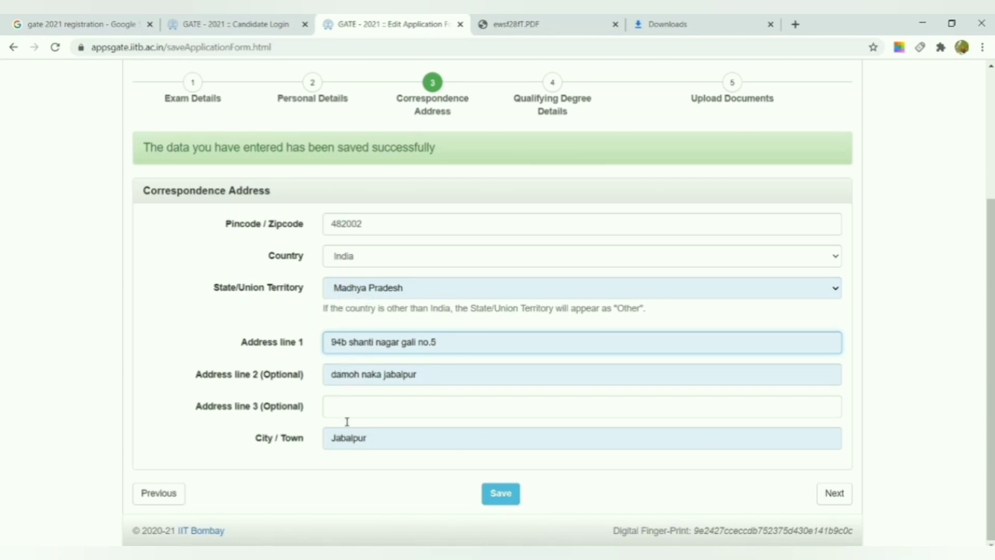
left_click(508, 500)
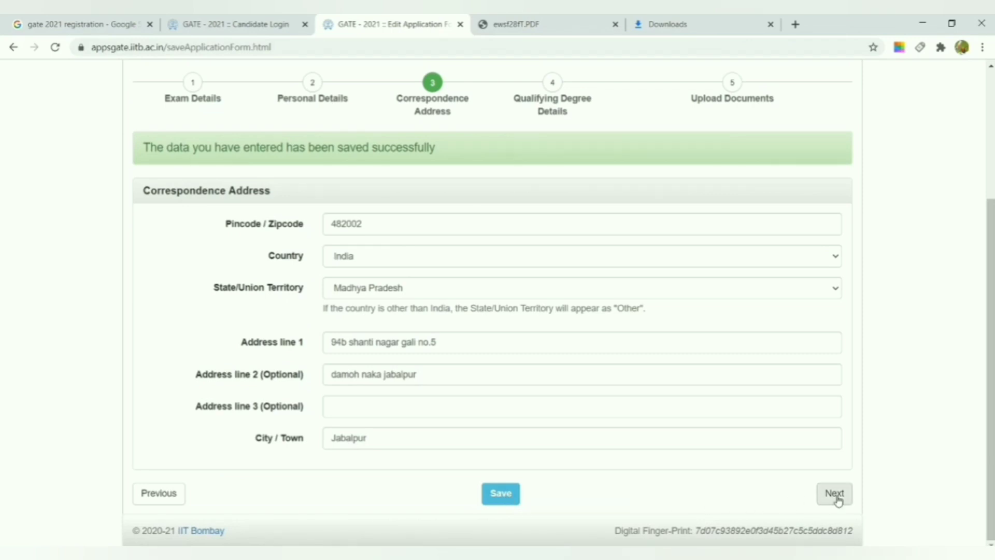
left_click(835, 495)
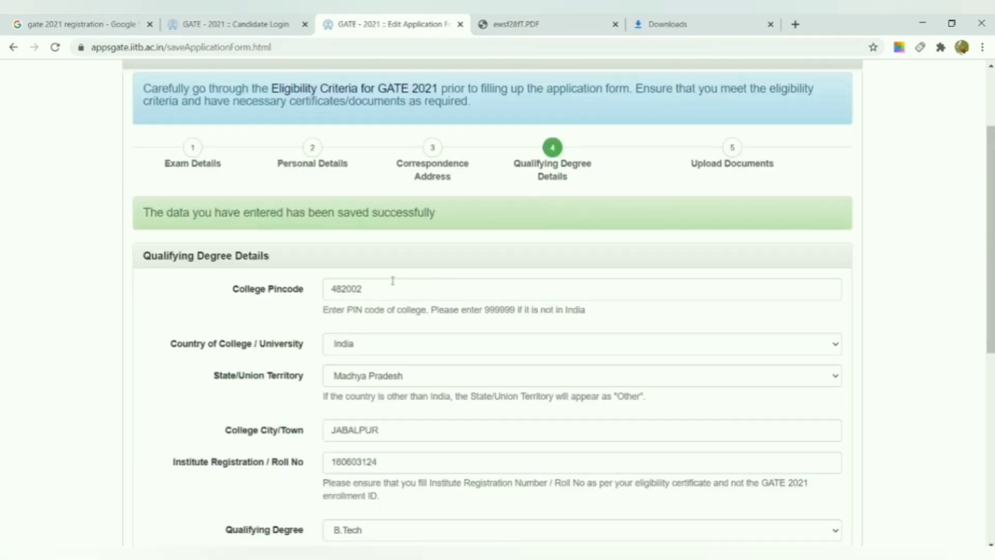
- Check the institute roll number and keep B.Tech in Agricultural Engg. as the qualifying degree
scroll(380, 295, "down", 1)
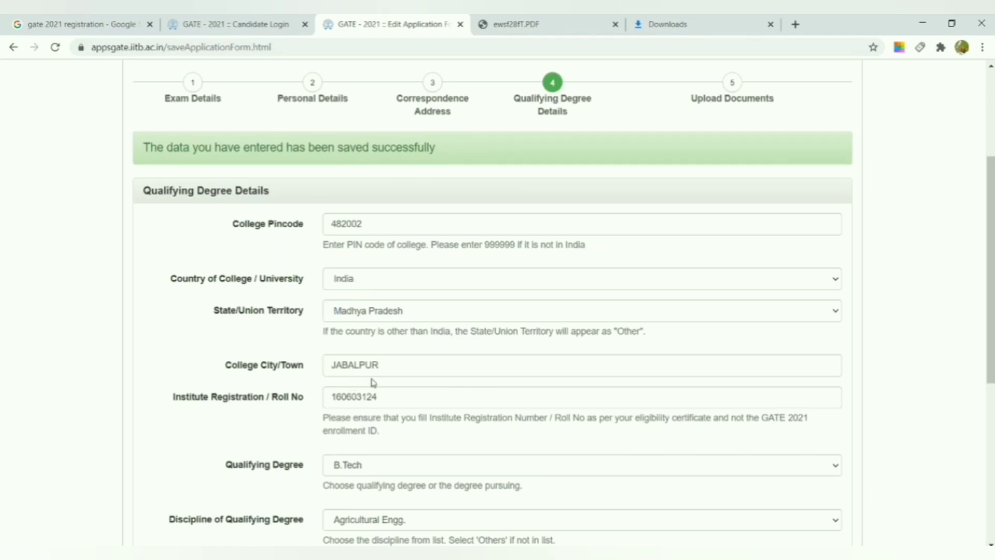
scroll(344, 366, "down", 2)
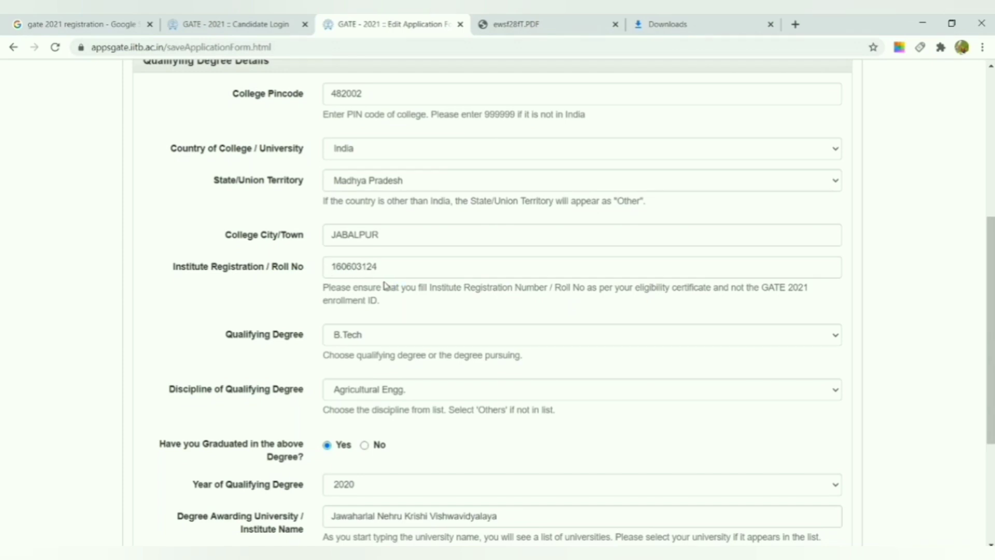
left_click(380, 265)
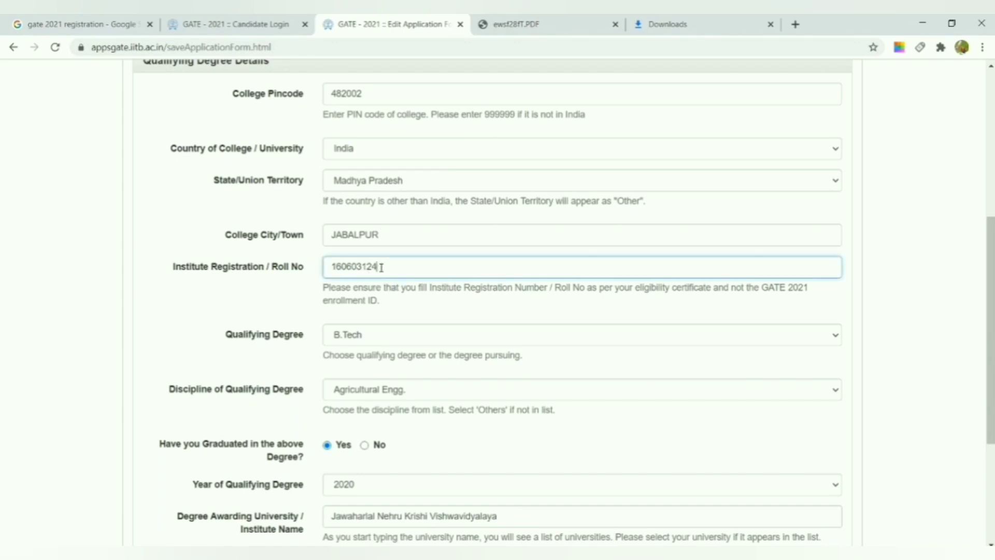
left_click(367, 339)
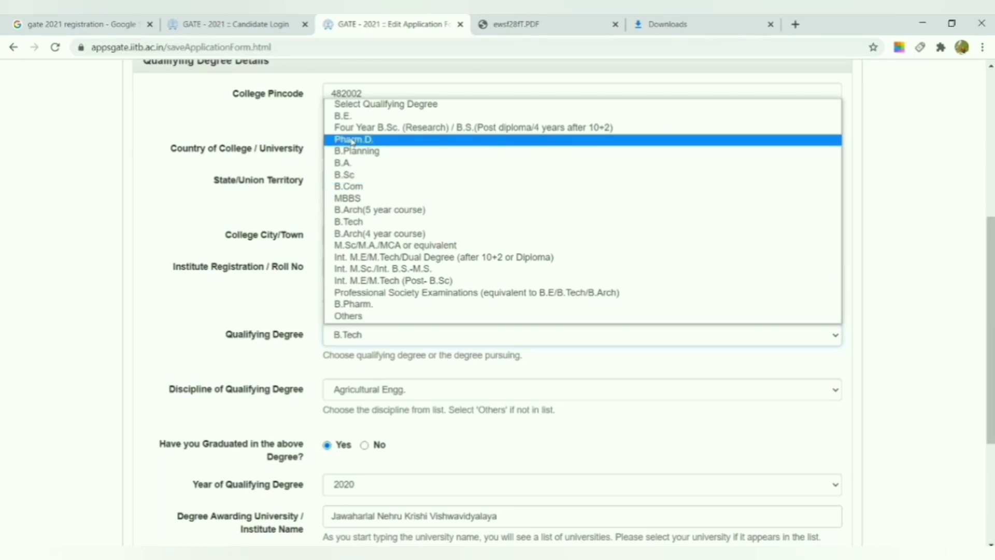
left_click(348, 222)
scroll(345, 222, "down", 4)
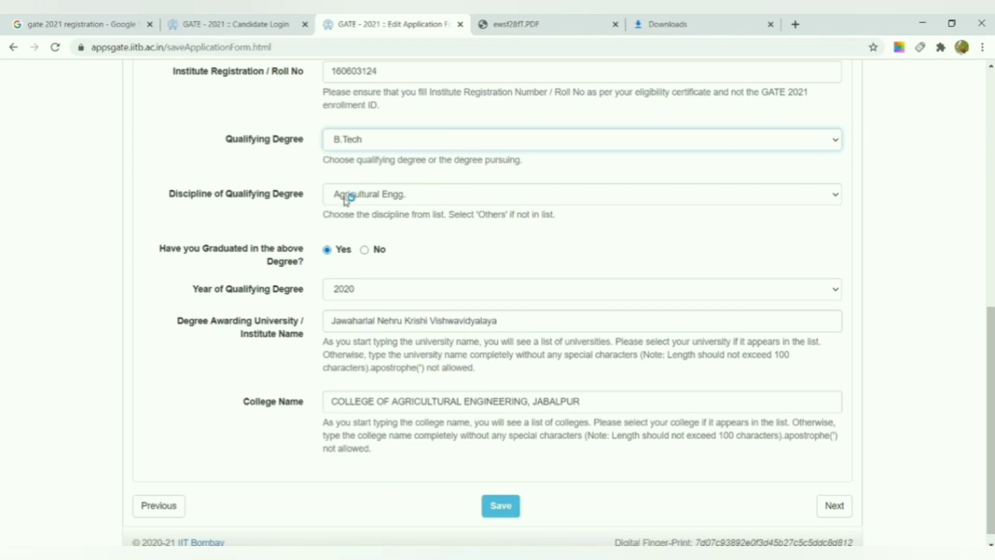
left_click(346, 199)
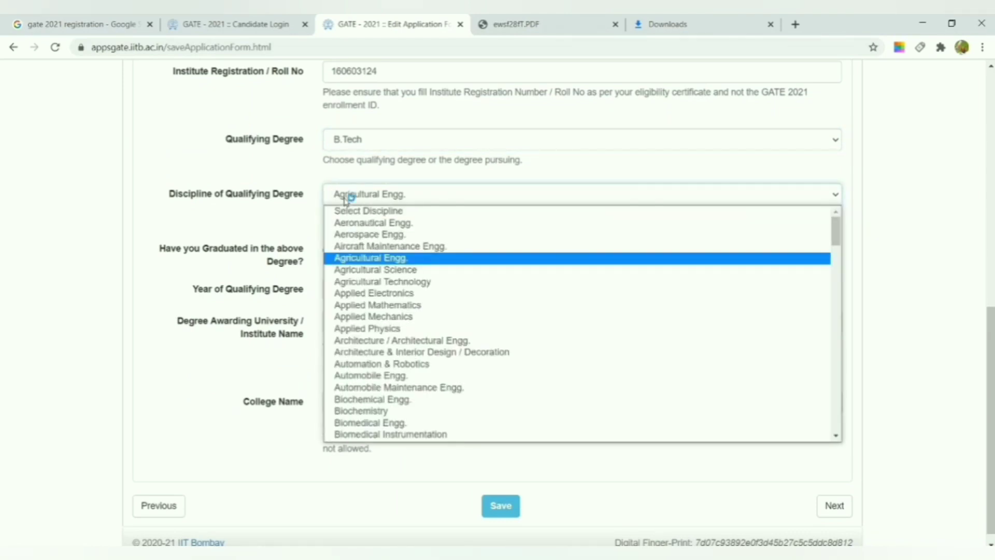
left_click(366, 258)
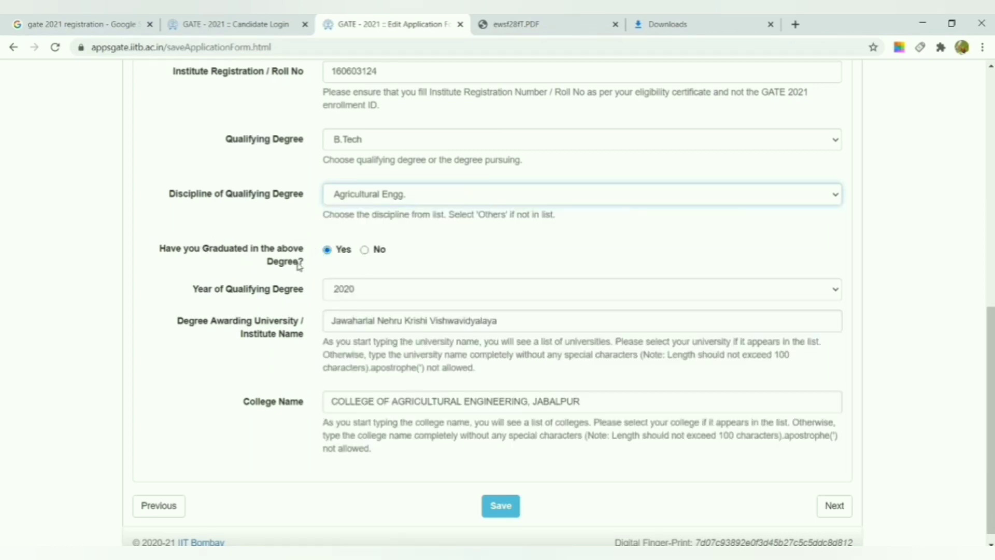
- Mark the degree as completed in 2020, check the awarding university, and save
left_click(327, 250)
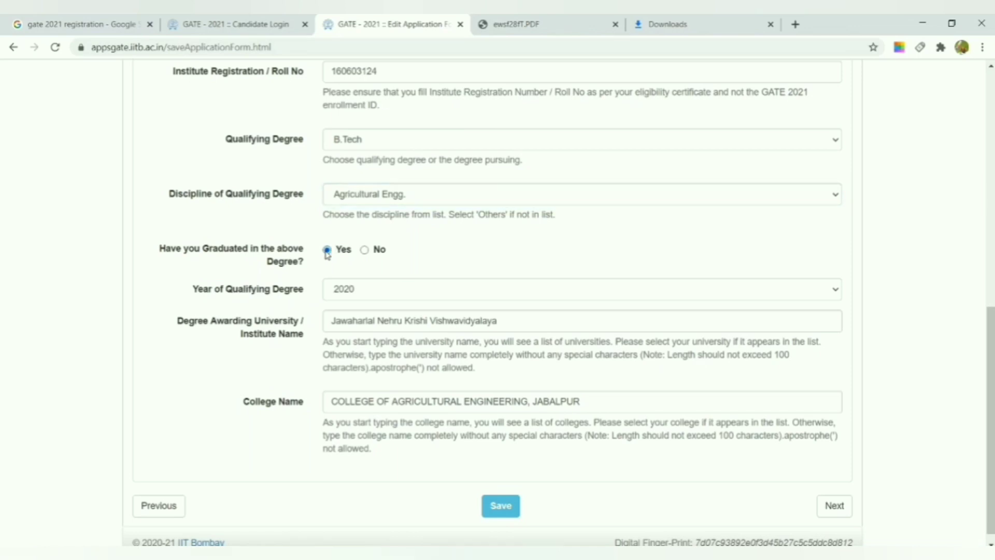
left_click(359, 291)
left_click(355, 318)
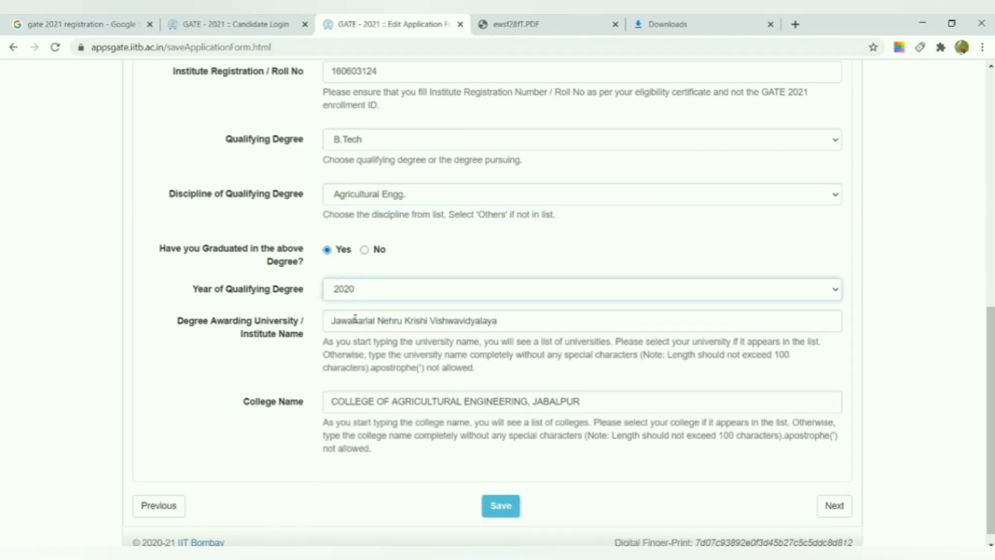
scroll(355, 319, "down", 1)
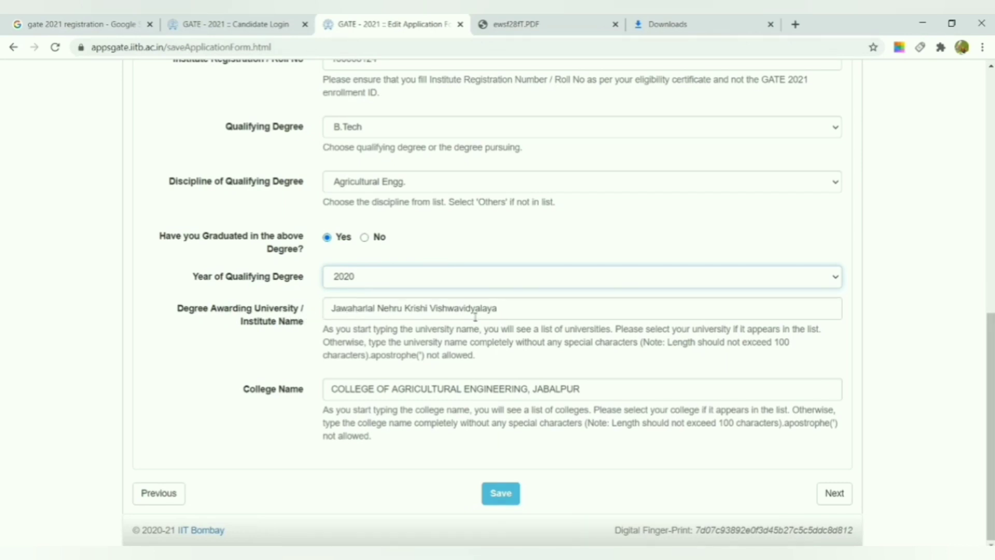
left_click(508, 316)
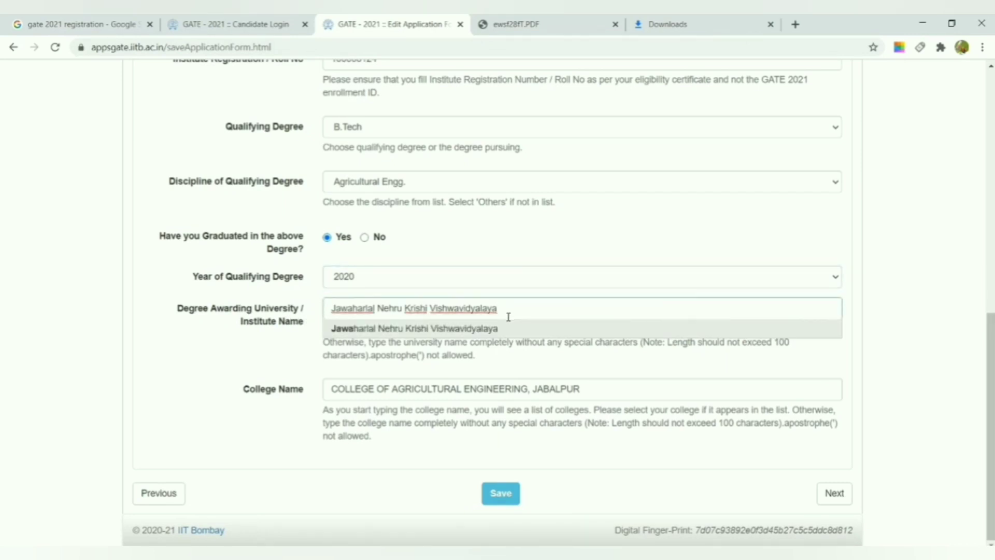
left_click(490, 331)
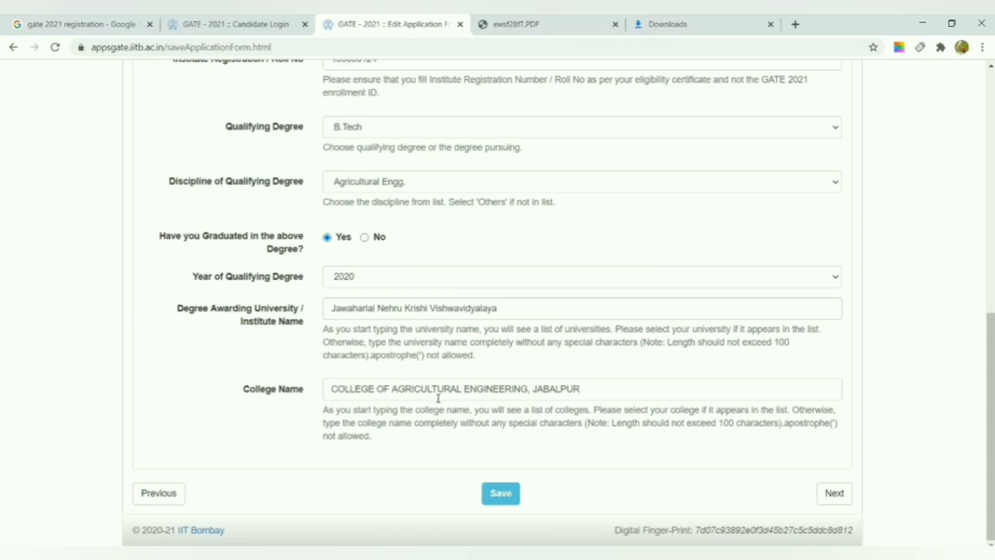
left_click(499, 494)
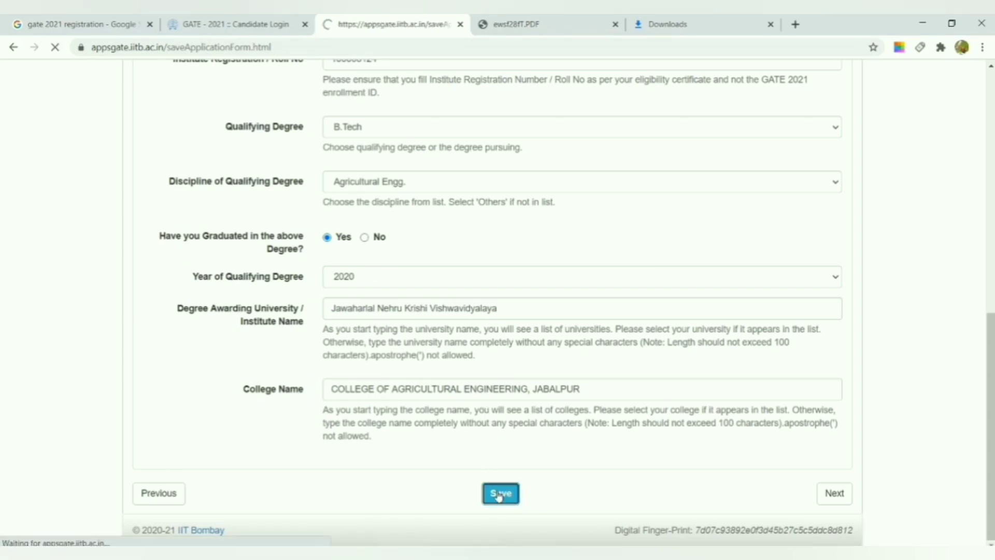
scroll(385, 394, "down", 10)
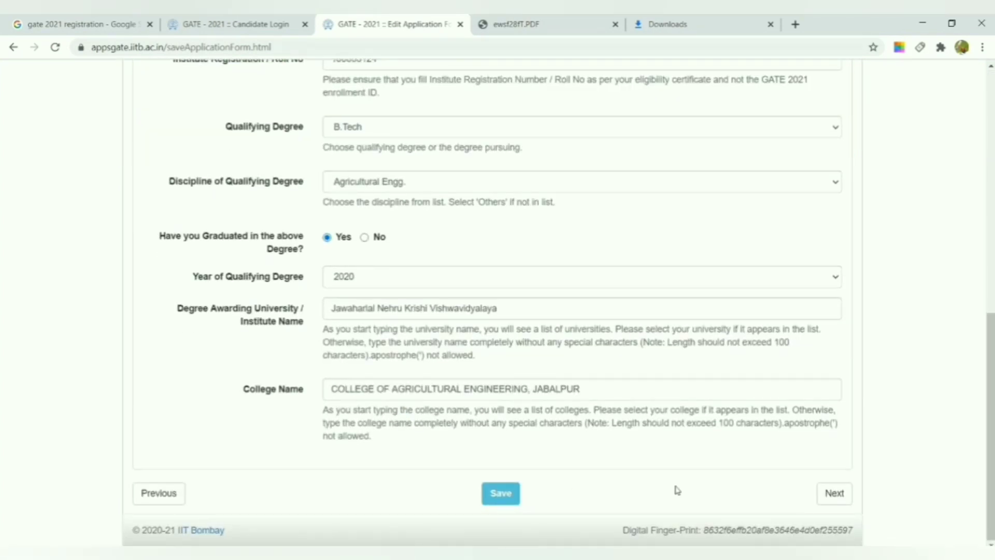
- Go from Upload Documents back to Qualifying Degree Details and open the qualifying year list
left_click(832, 492)
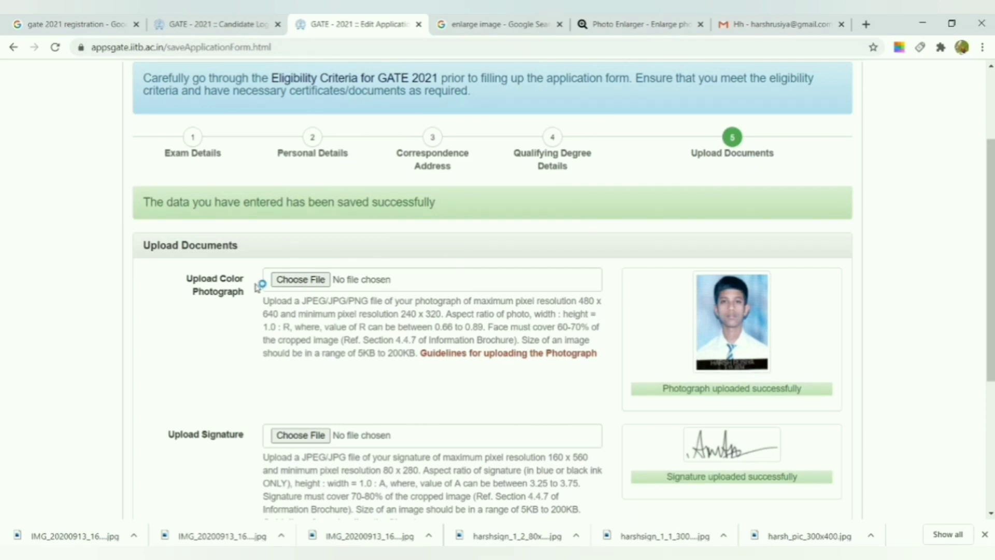
scroll(239, 297, "down", 2)
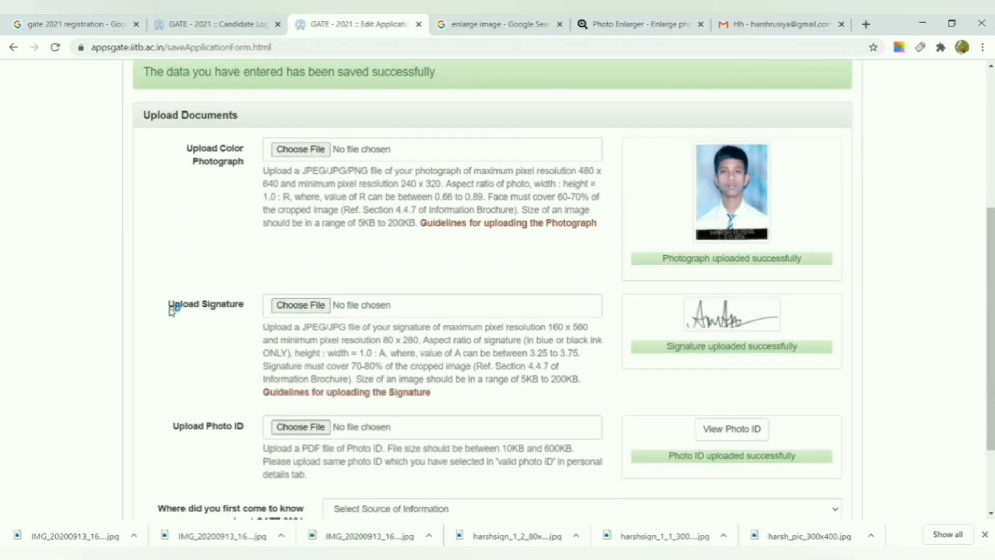
scroll(284, 316, "down", 2)
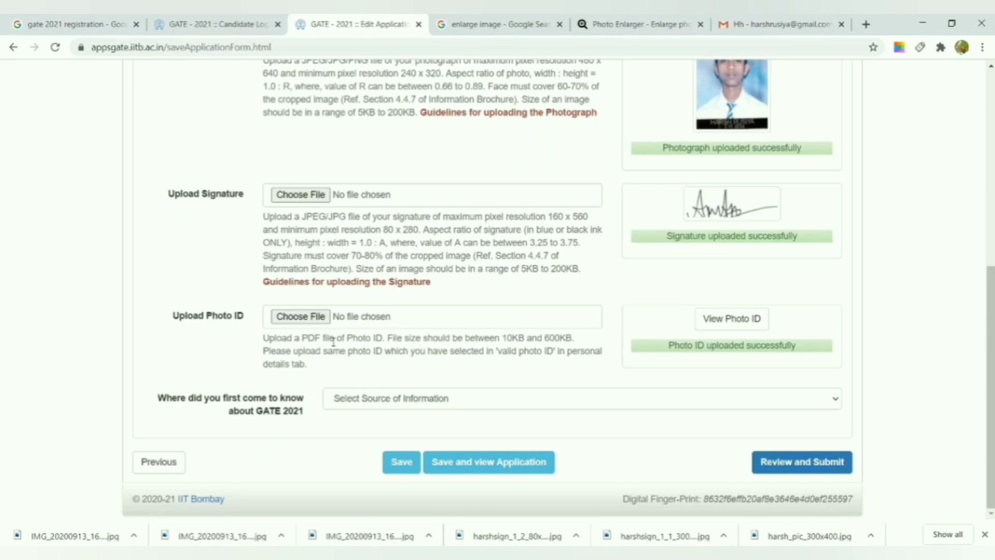
left_click(170, 463)
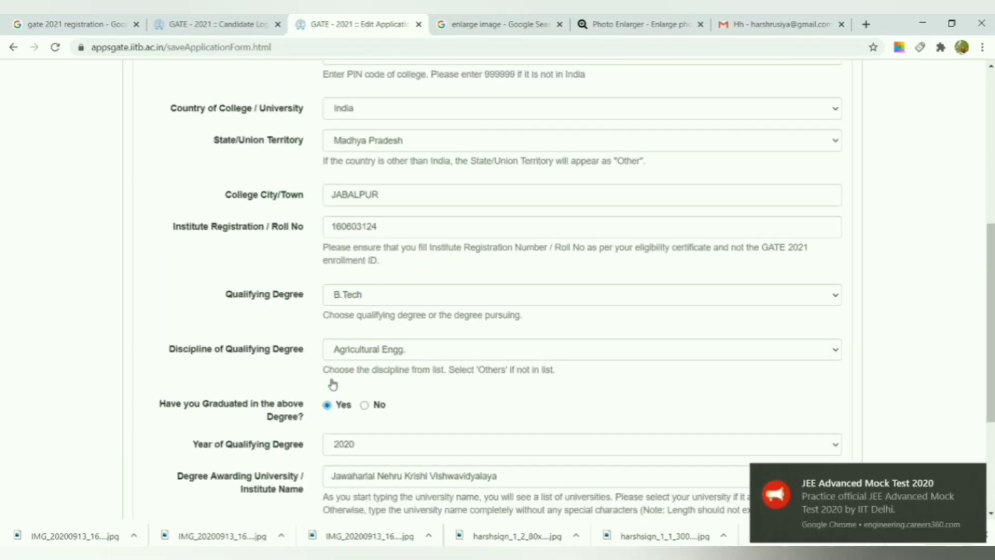
scroll(335, 391, "down", 5)
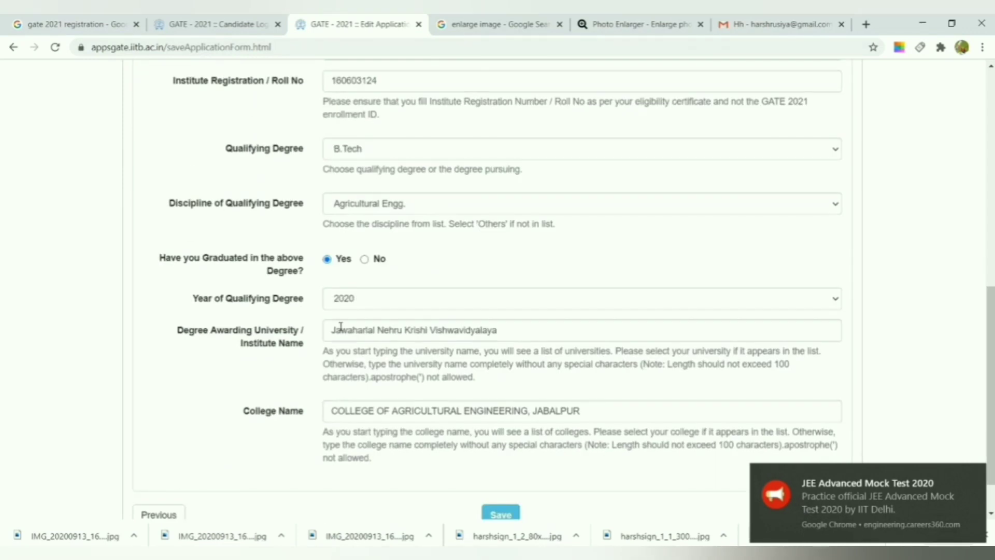
left_click(353, 298)
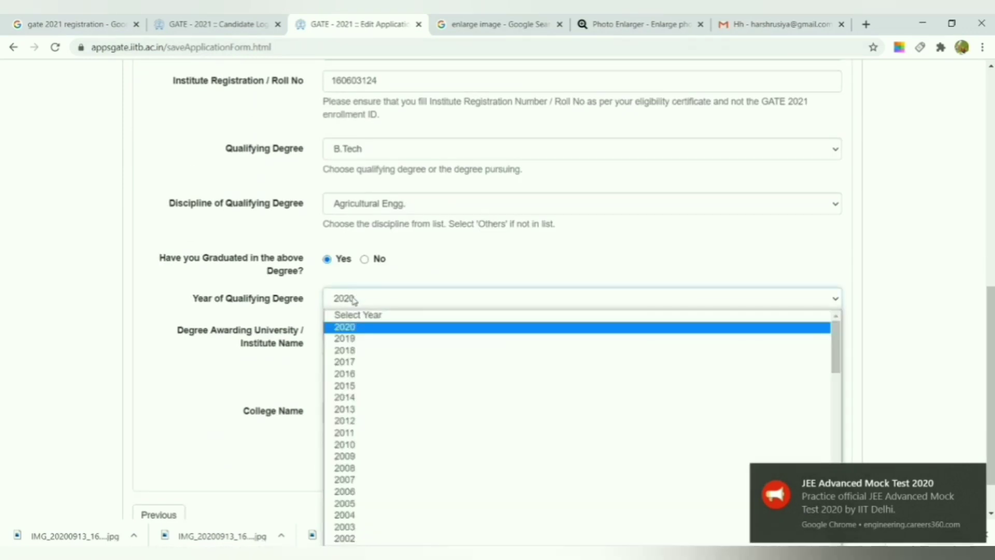
scroll(354, 299, "down", 1)
left_click(365, 252)
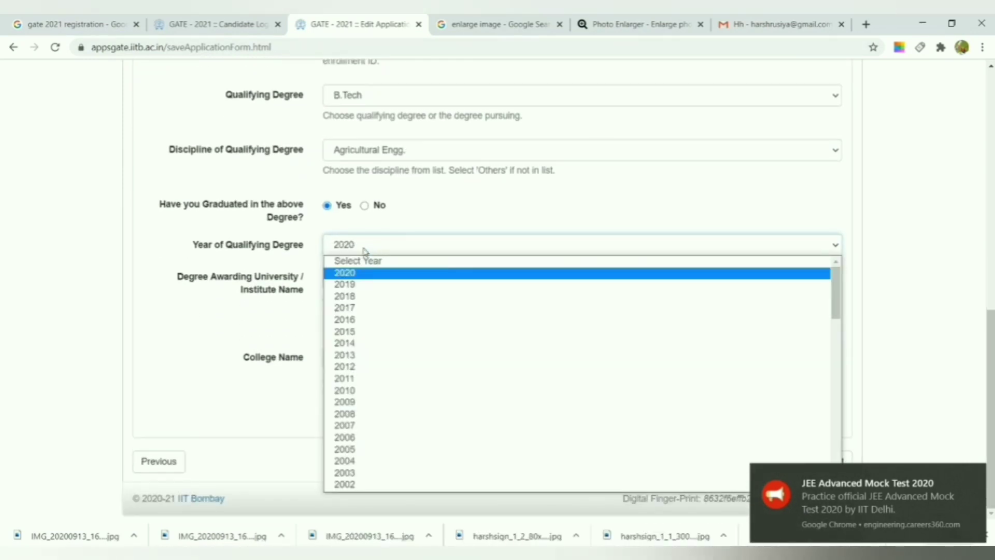
- Briefly try 'not completed' with year 2021, then restore graduated, 2020, and save
left_click(363, 206)
left_click(365, 207)
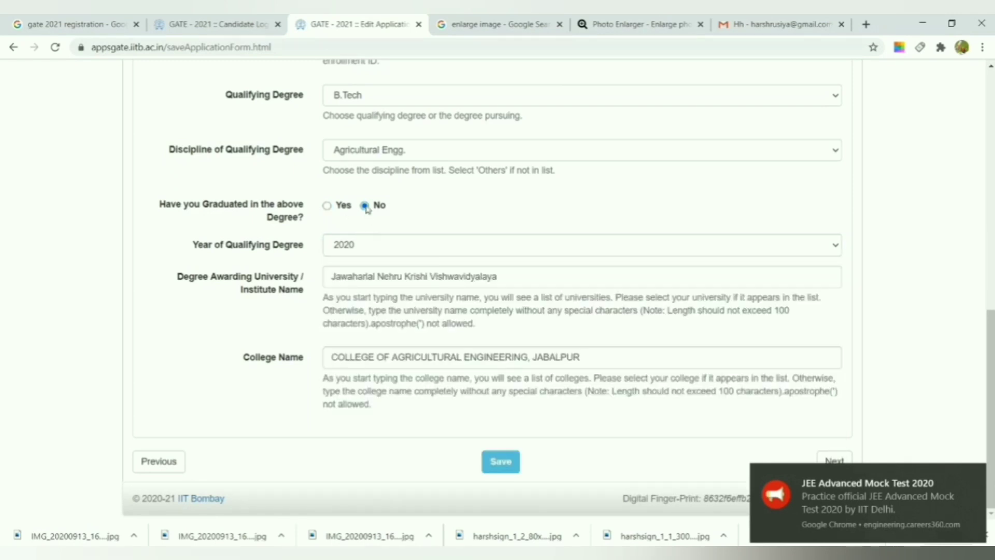
left_click(358, 244)
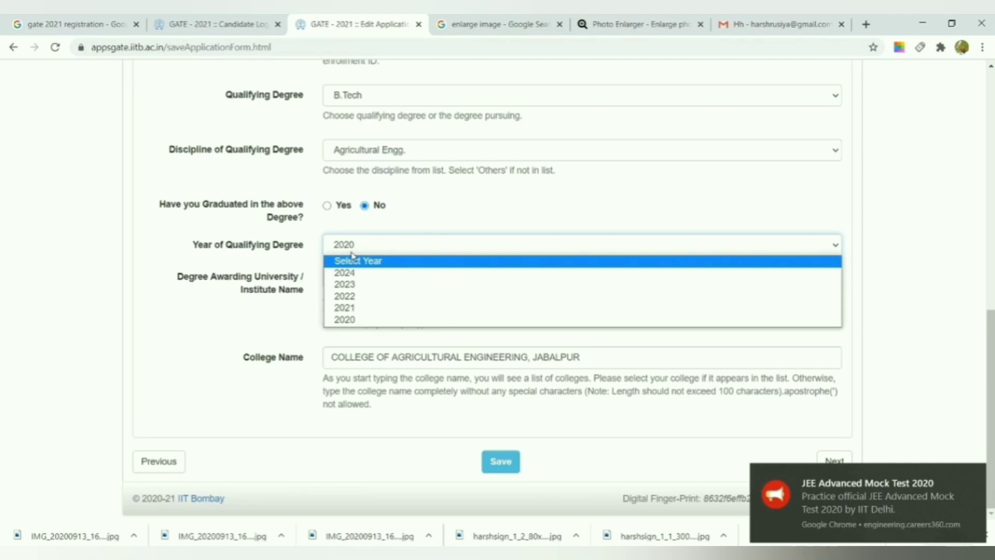
left_click(353, 308)
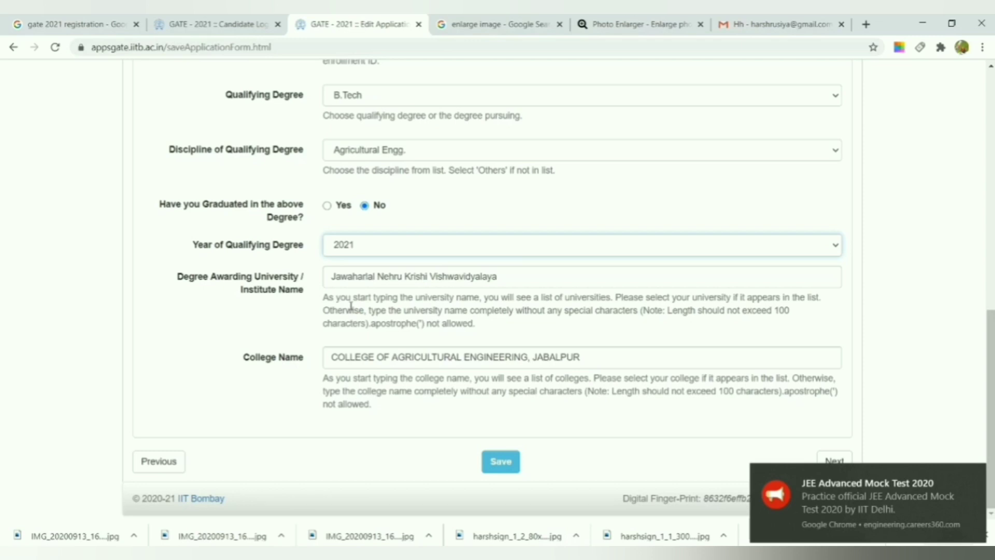
left_click(328, 209)
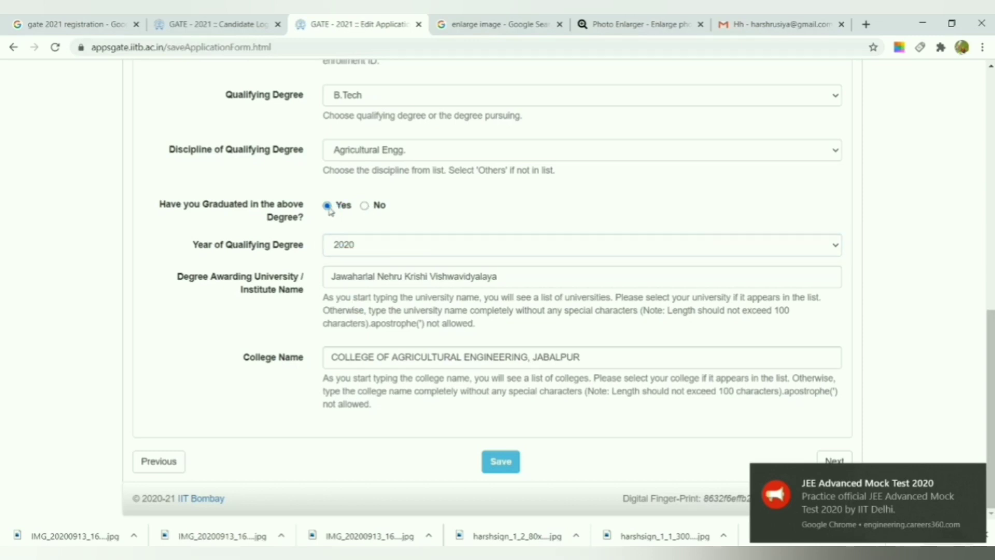
left_click(351, 246)
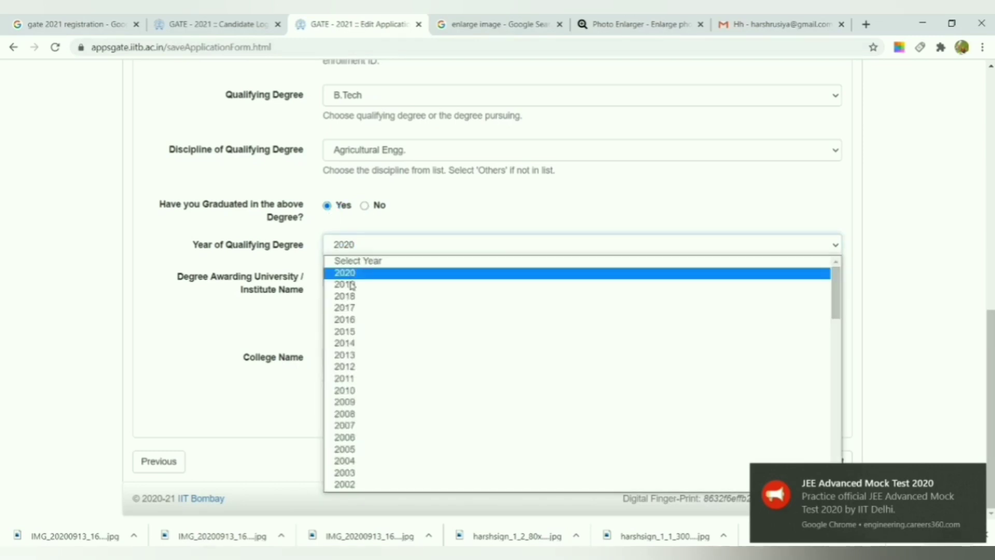
left_click(355, 273)
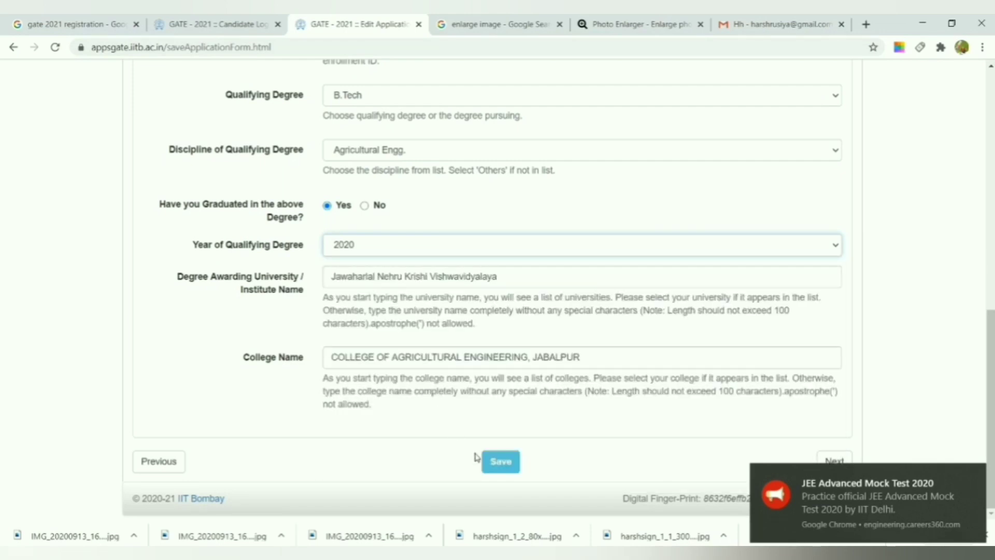
left_click(501, 463)
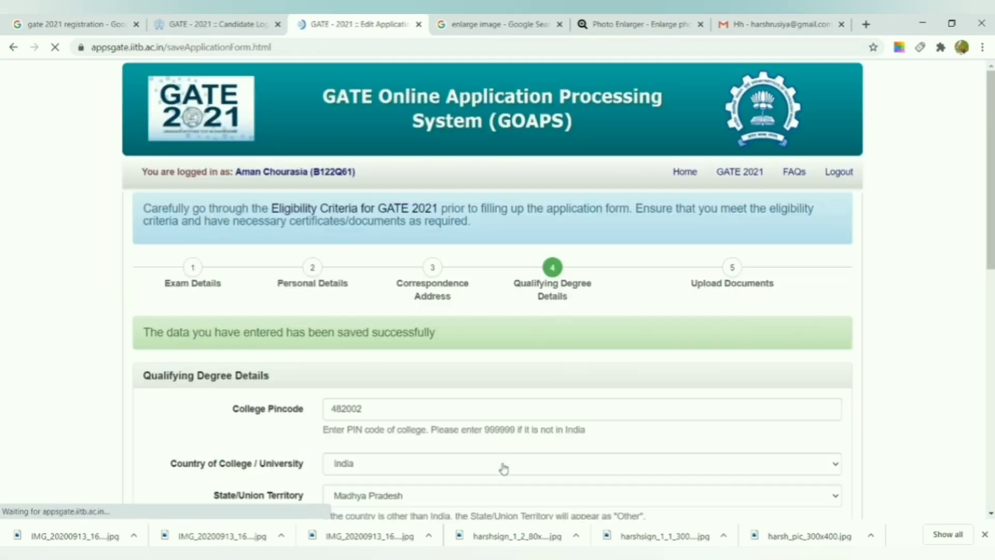
- Move on to the Upload Documents step and send the completed form to Review and Submit
scroll(721, 291, "down", 10)
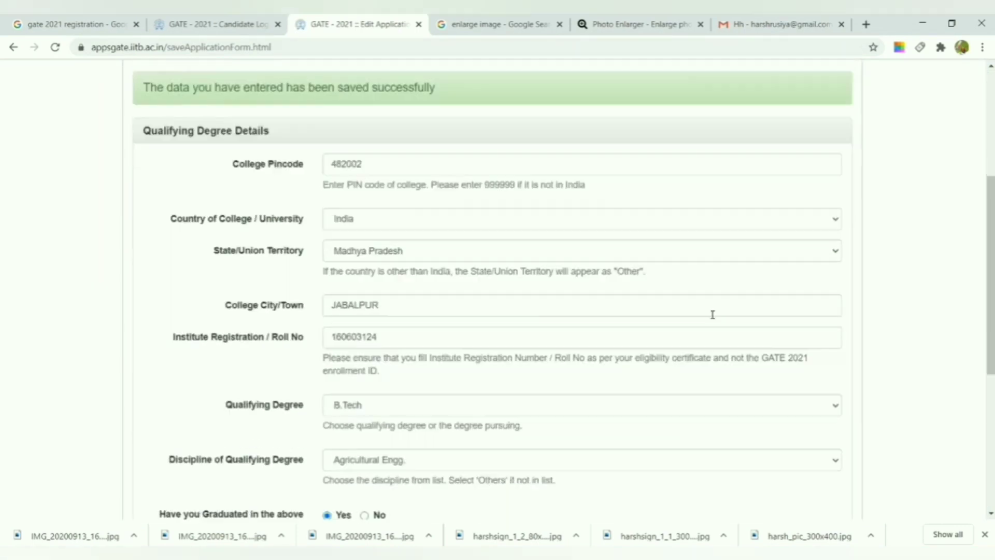
left_click(829, 460)
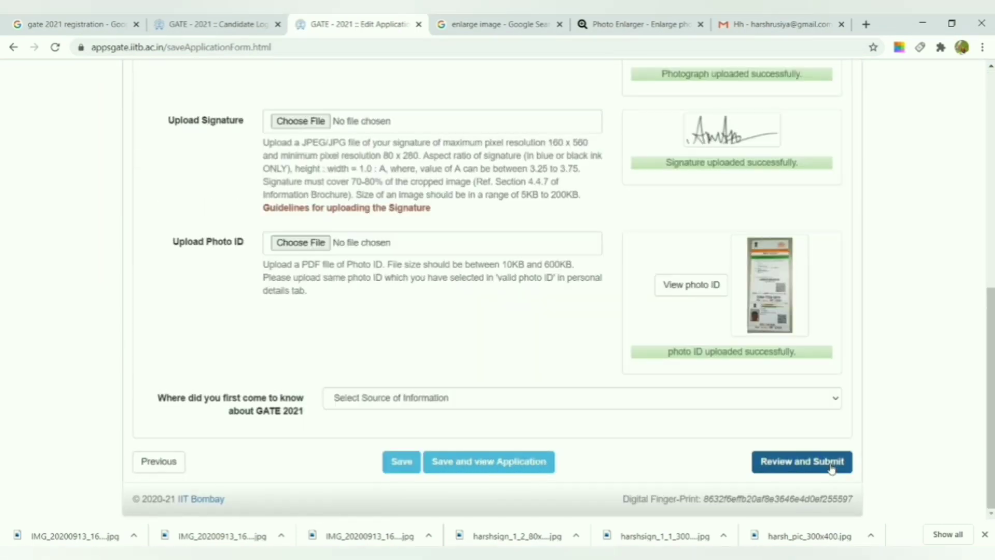
scroll(684, 382, "up", 9)
scroll(704, 343, "down", 5)
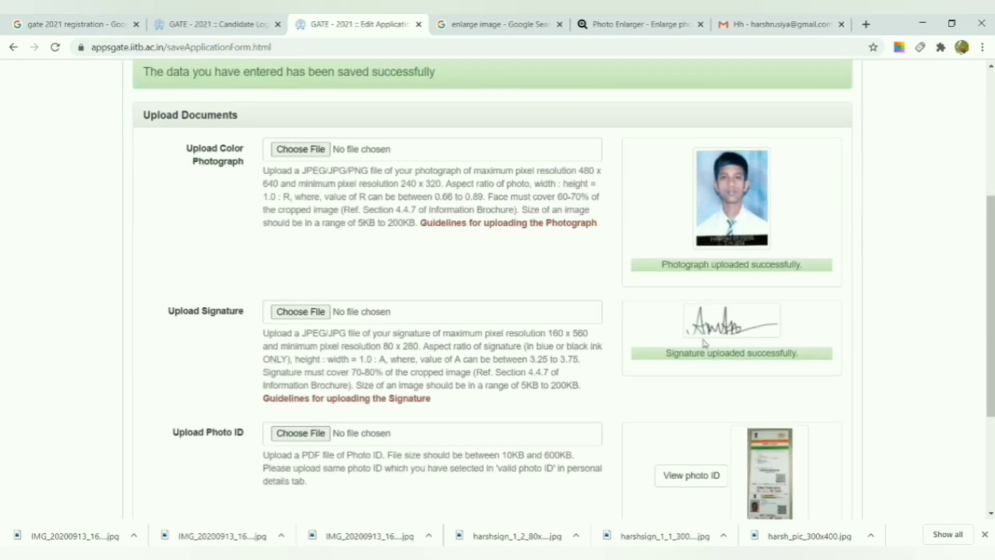
scroll(705, 343, "down", 3)
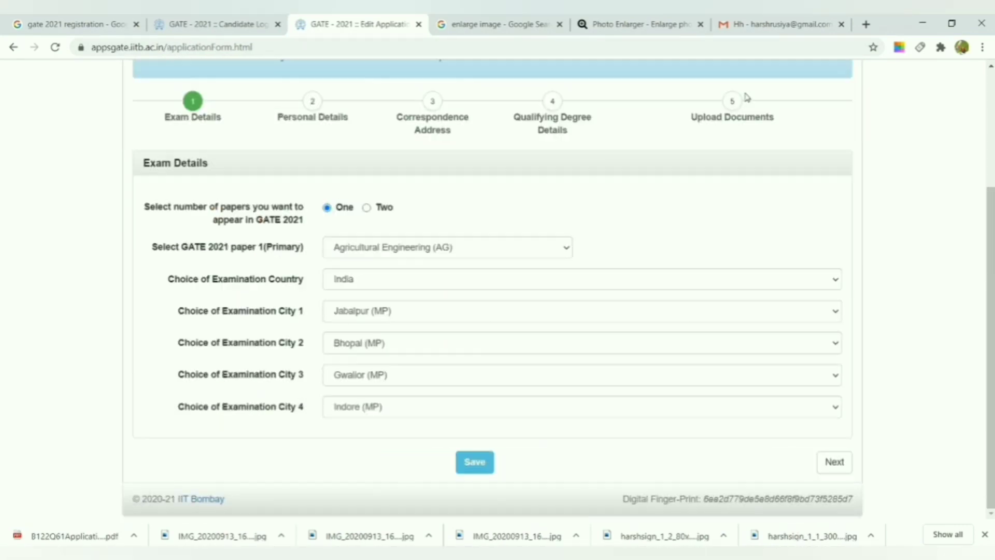
left_click(736, 103)
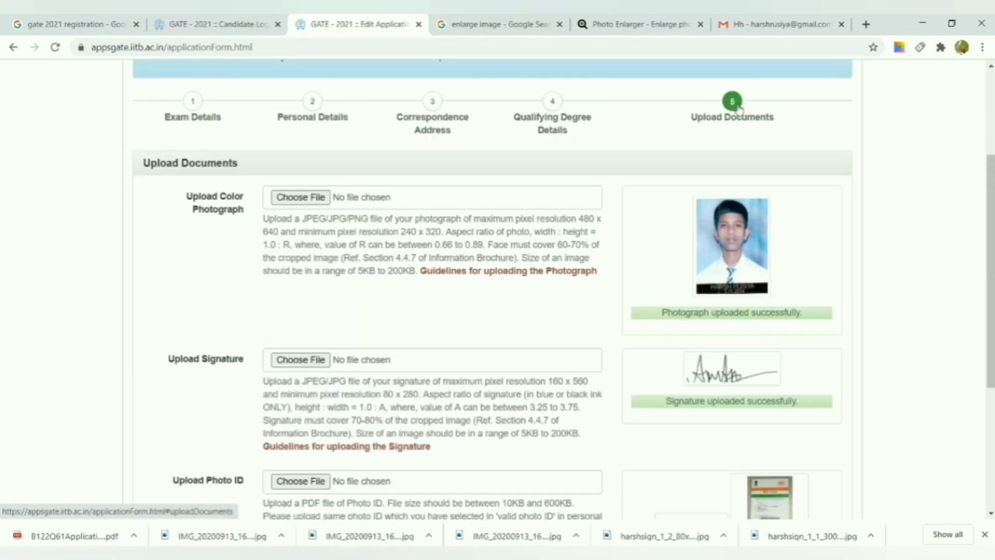
scroll(746, 342, "down", 5)
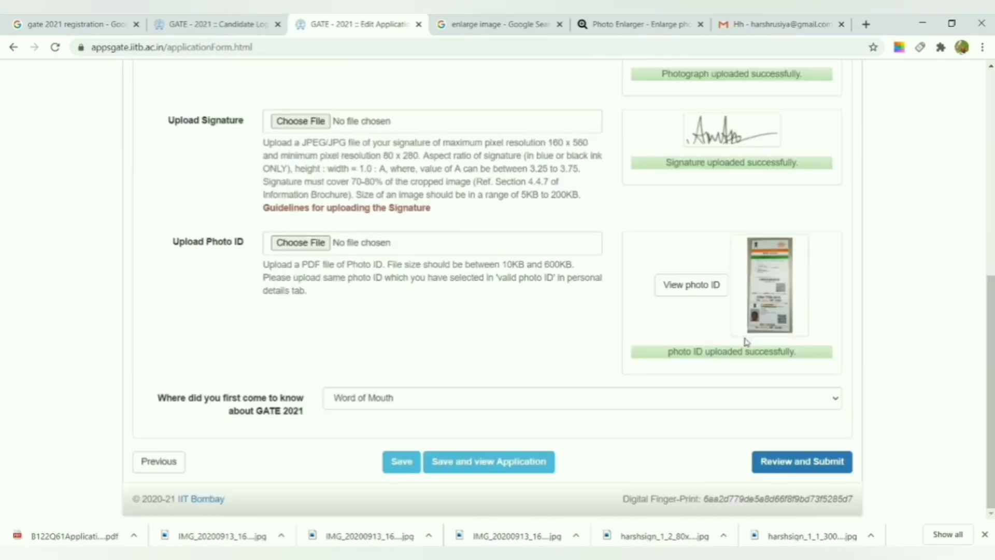
left_click(784, 465)
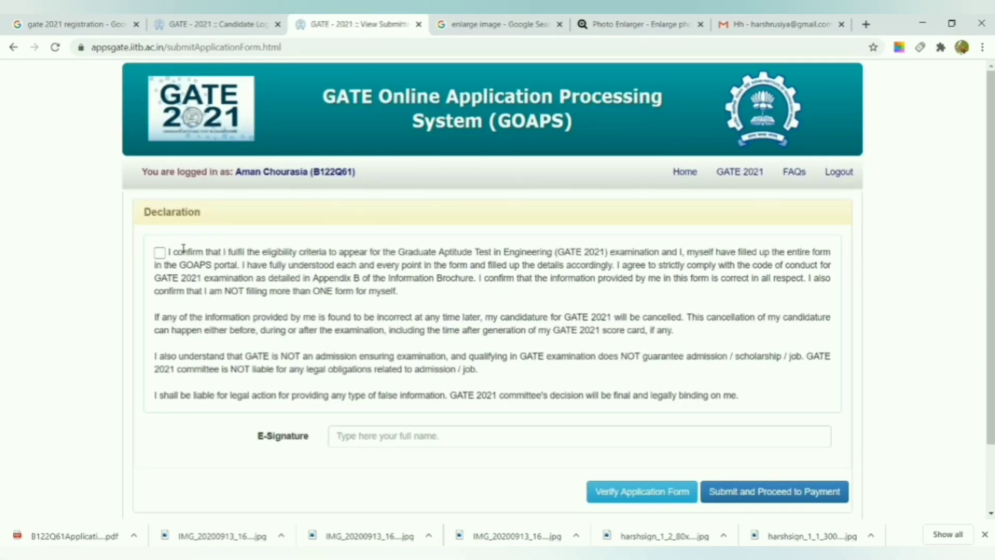
- Accept the eligibility declaration, e-sign with the candidate's saved full name, and submit the application
left_click(159, 253)
scroll(166, 265, "down", 2)
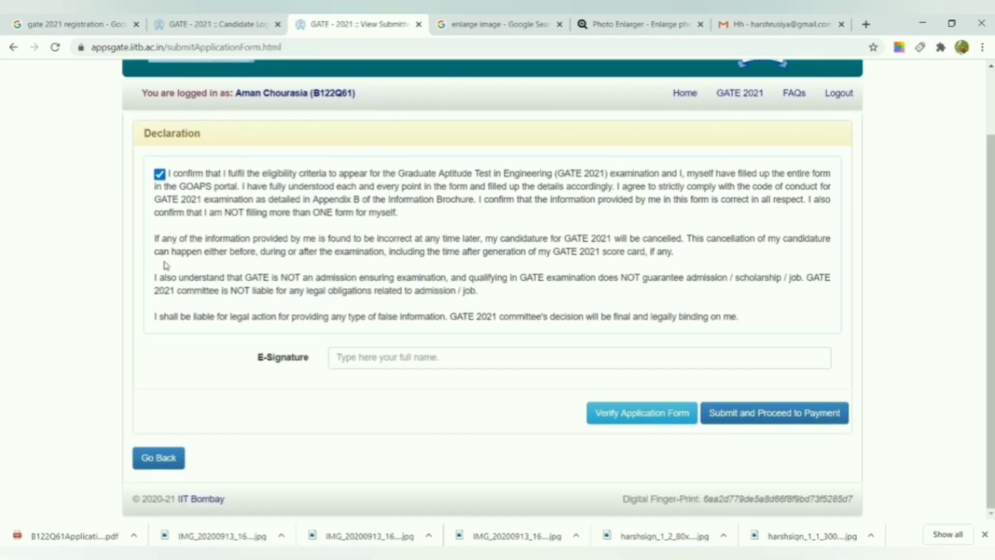
left_click(375, 361)
left_click(369, 384)
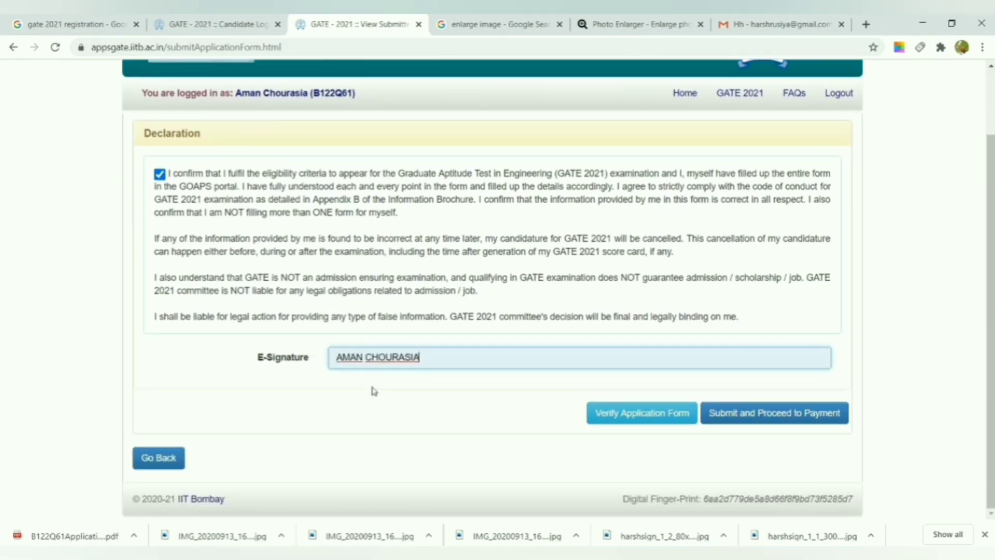
left_click(745, 417)
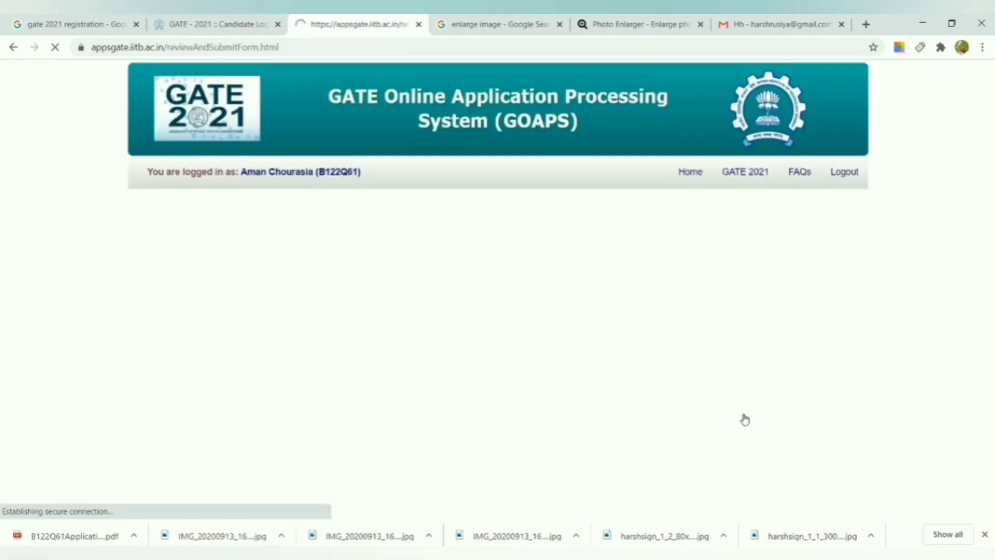
- Answer the arithmetic captcha and go on to the ₹1500 fee payment gateway
scroll(735, 417, "down", 5)
scroll(578, 356, "down", 3)
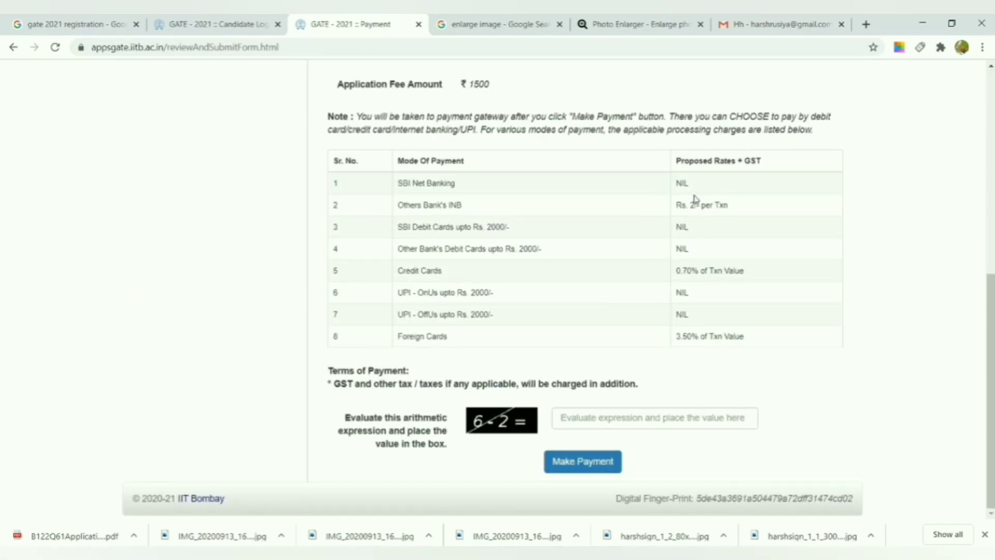
scroll(420, 248, "up", 4)
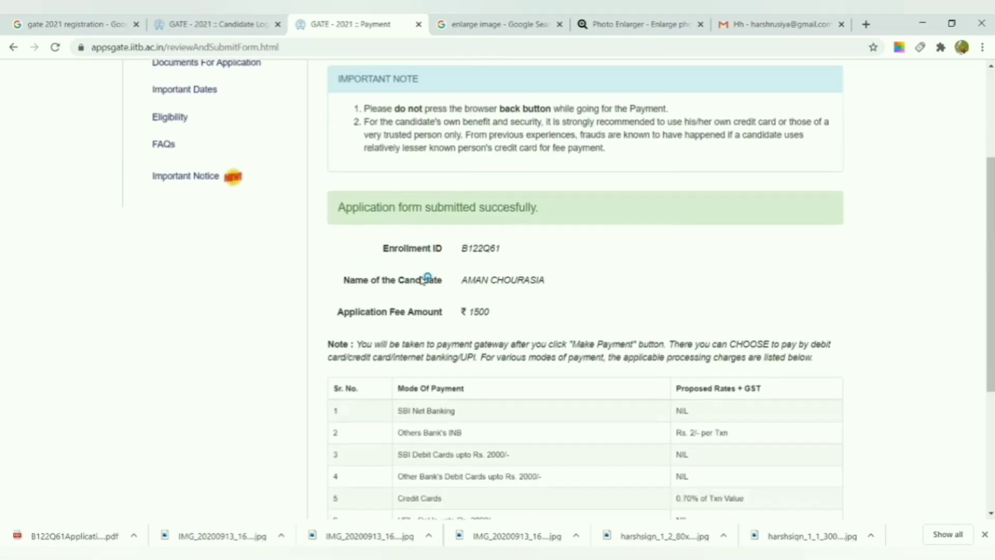
scroll(428, 282, "down", 5)
left_click(592, 418)
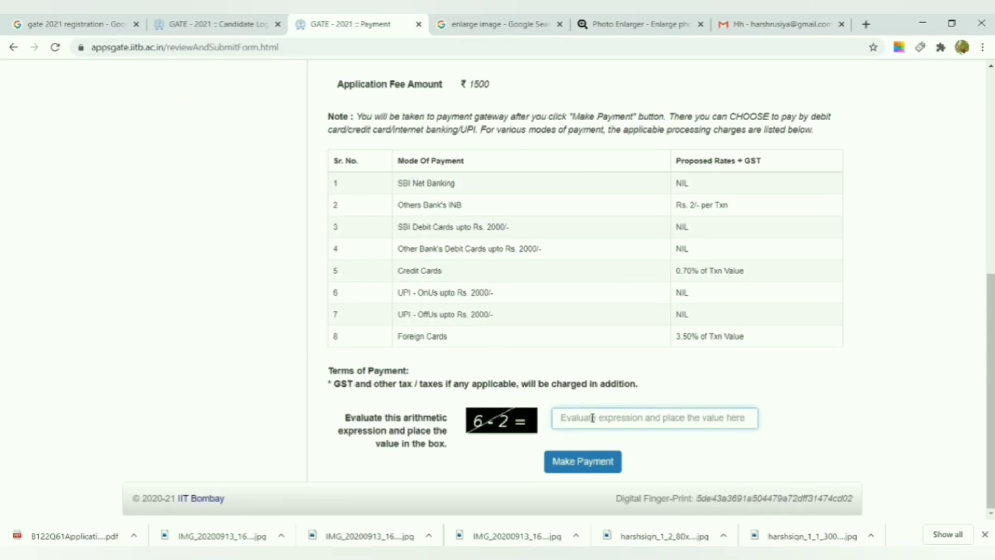
type("4")
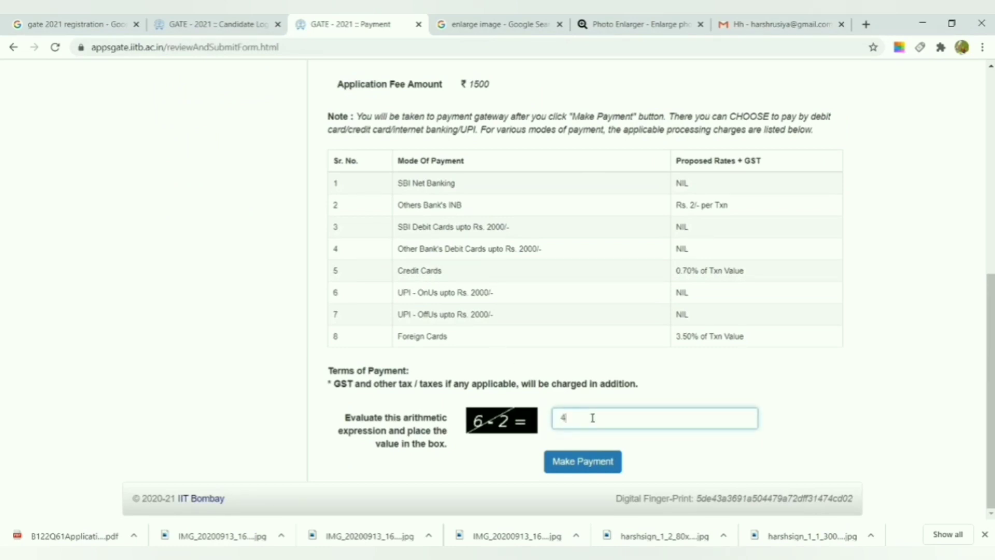
left_click(587, 466)
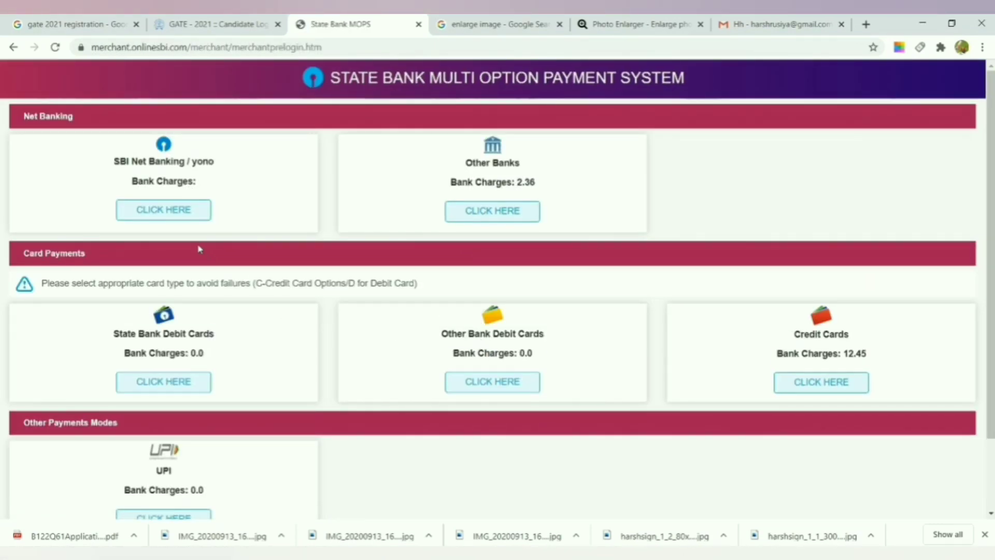
- Choose Other Bank Debit Cards and confirm the GATE fee payment details twice
scroll(239, 316, "down", 2)
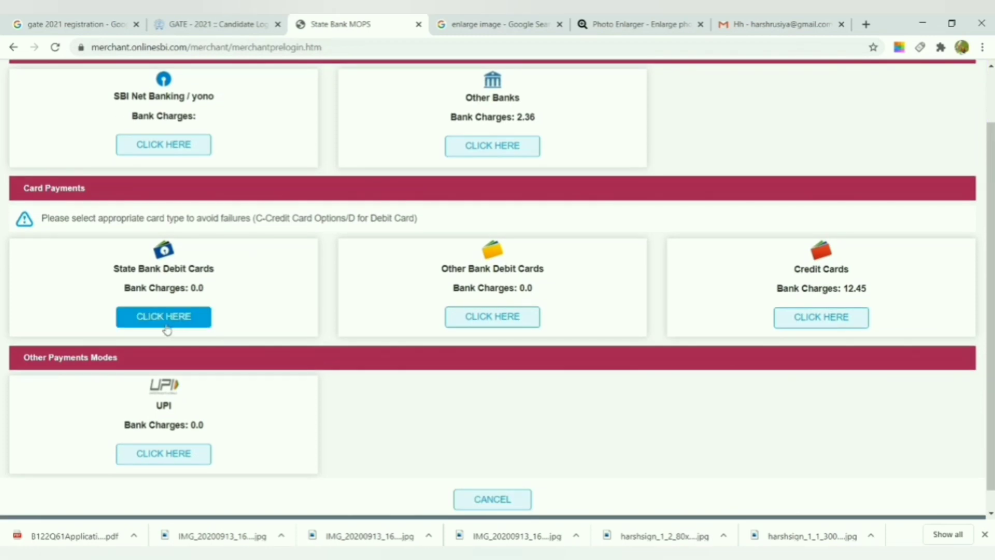
scroll(167, 330, "down", 1)
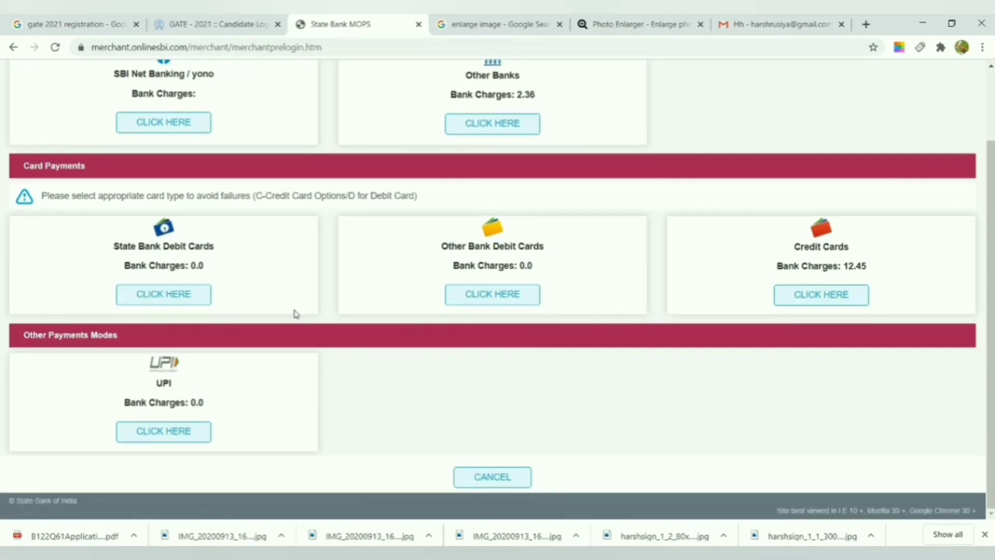
left_click(486, 300)
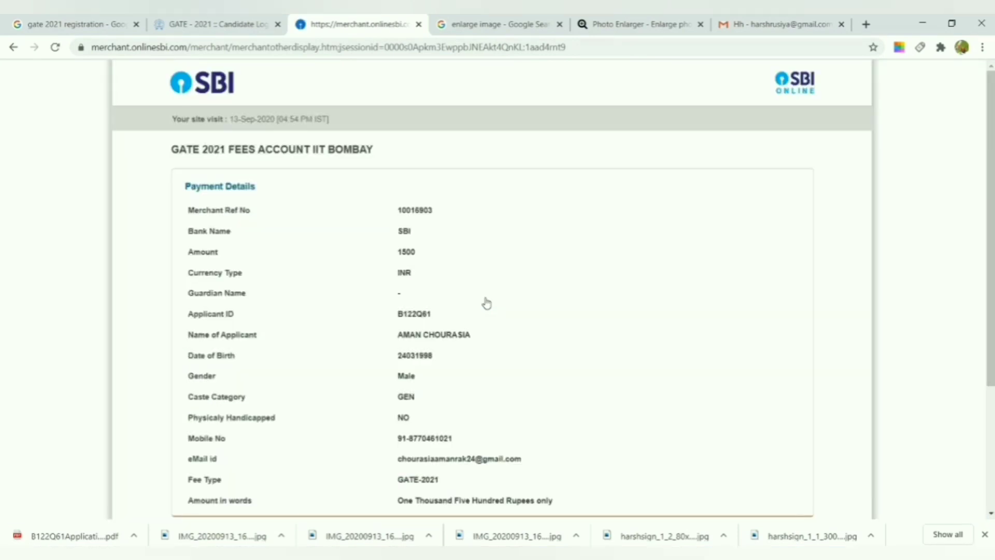
scroll(486, 303, "down", 3)
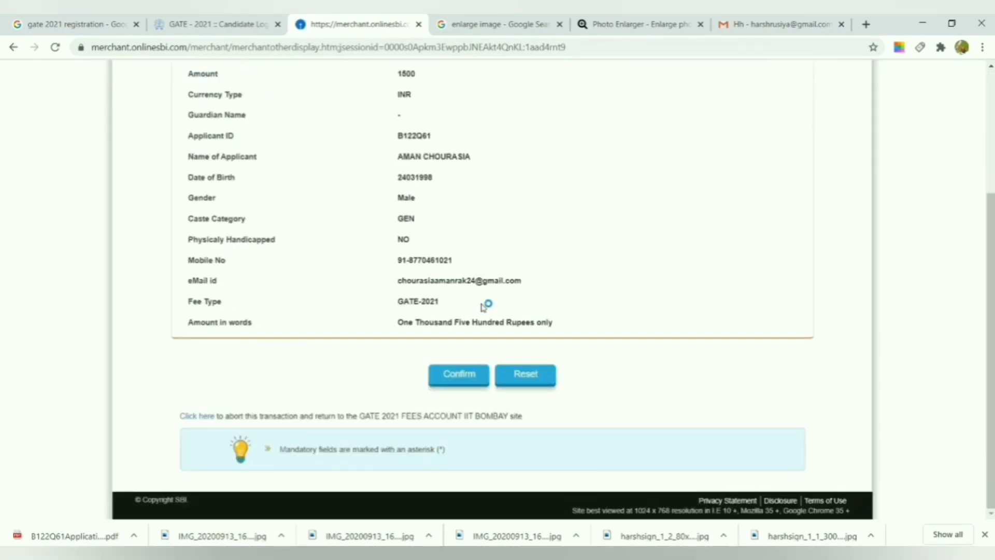
left_click(458, 376)
scroll(445, 368, "down", 3)
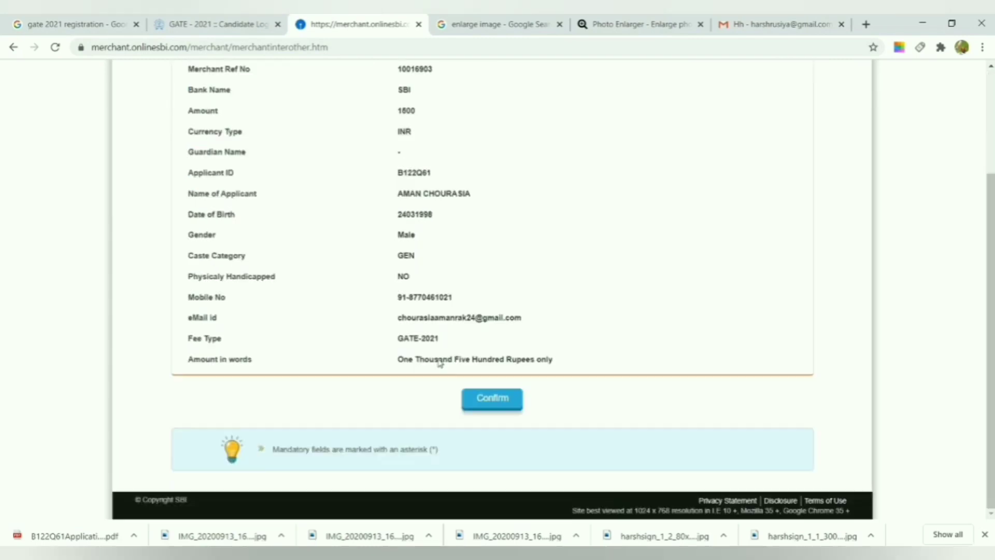
left_click(493, 399)
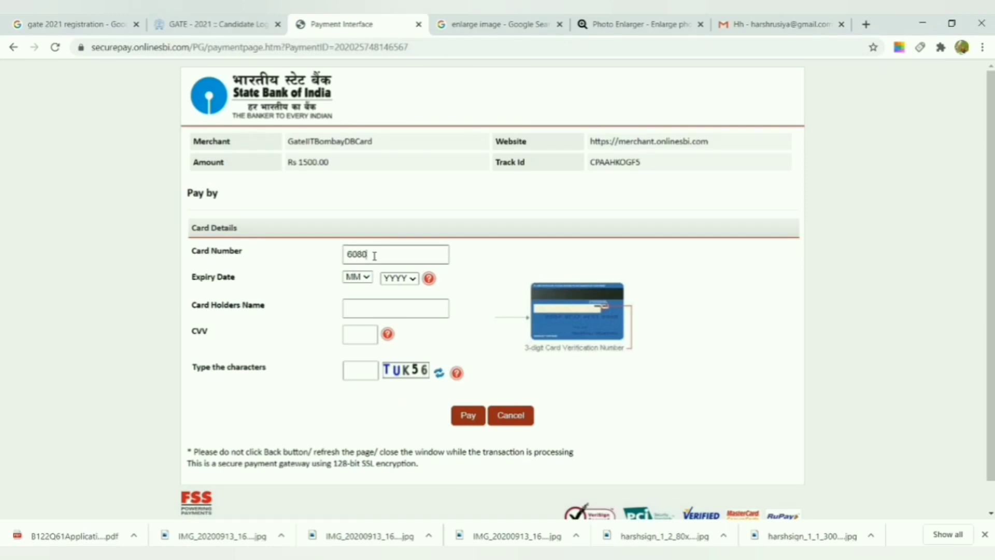
- Set the debit card's expiry month and year, correcting the month on the way
left_click(358, 277)
left_click(364, 332)
left_click(399, 278)
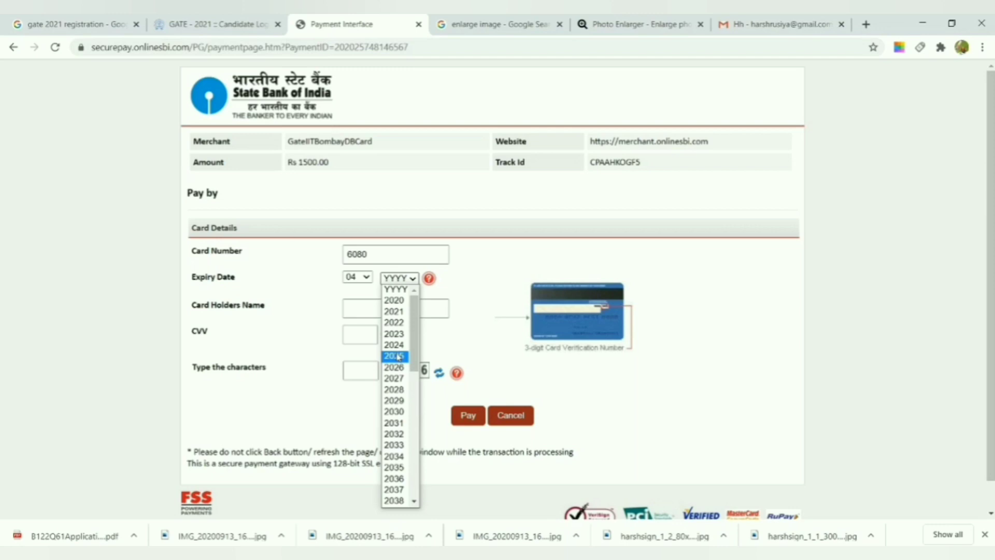
left_click(358, 280)
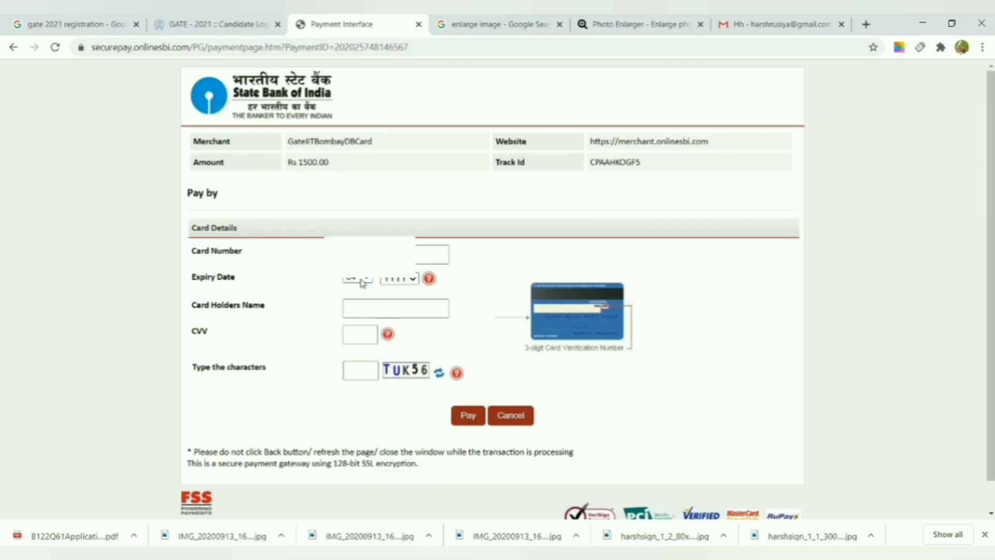
left_click(357, 279)
left_click(361, 399)
left_click(397, 278)
left_click(399, 355)
- Enter the cardholder's name, CVV and the verification characters, submit the ₹1500 payment, and minimise File Explorer
left_click(381, 311)
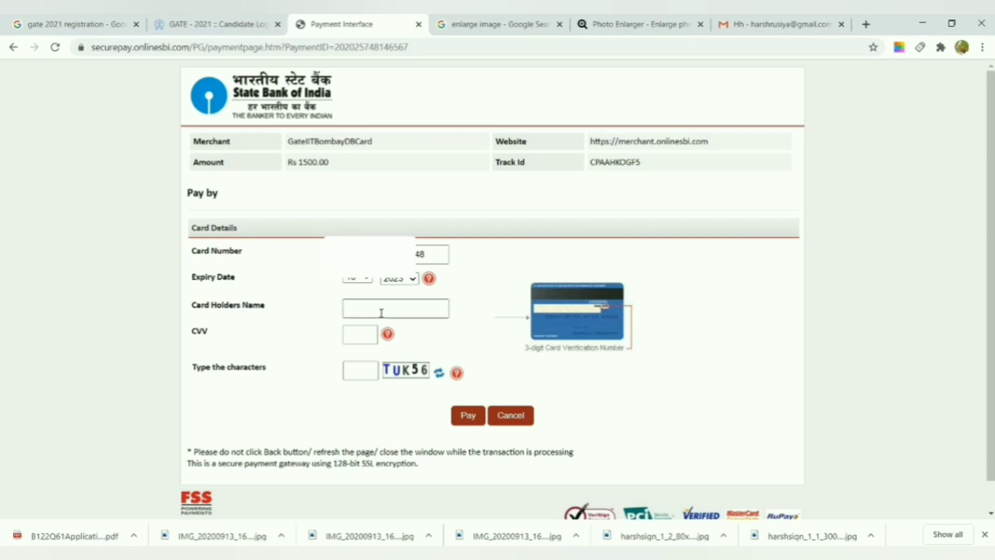
type("A")
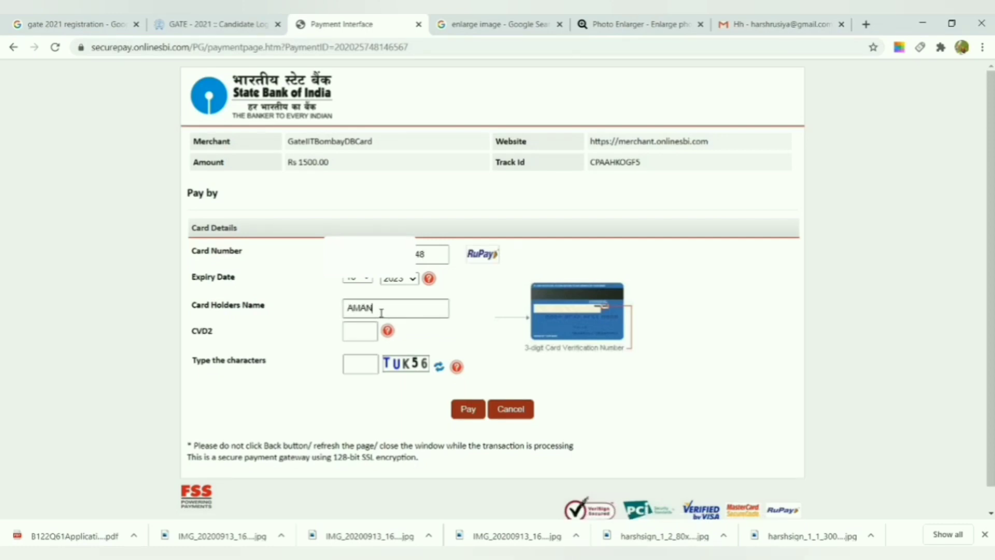
type("MAN")
left_click(364, 331)
type("•")
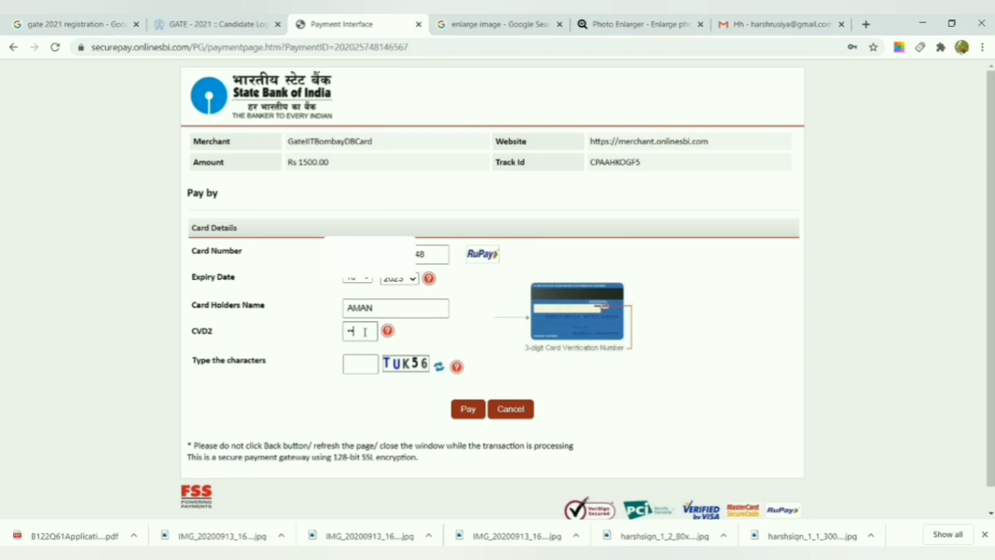
type("••")
left_click(362, 369)
type("TUK56")
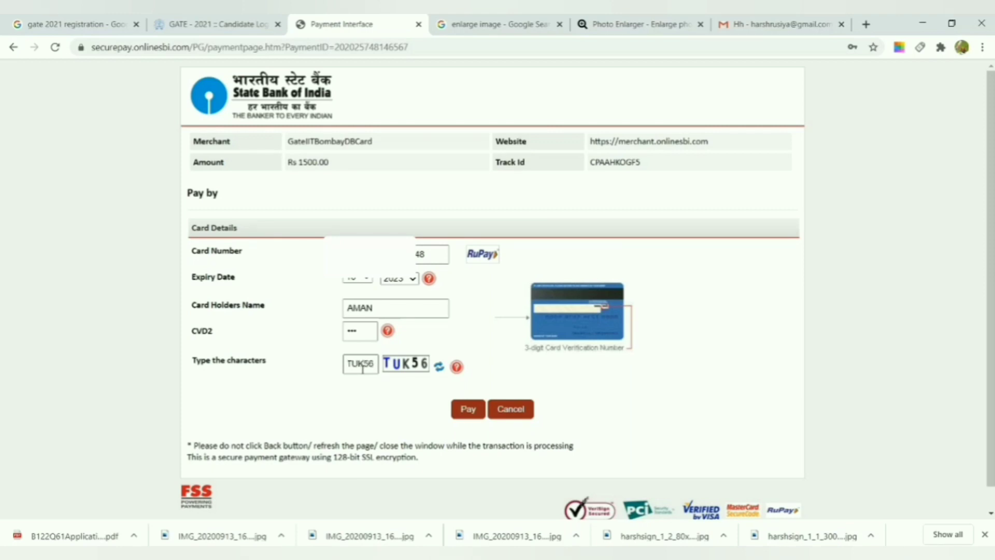
left_click(468, 411)
left_click(469, 410)
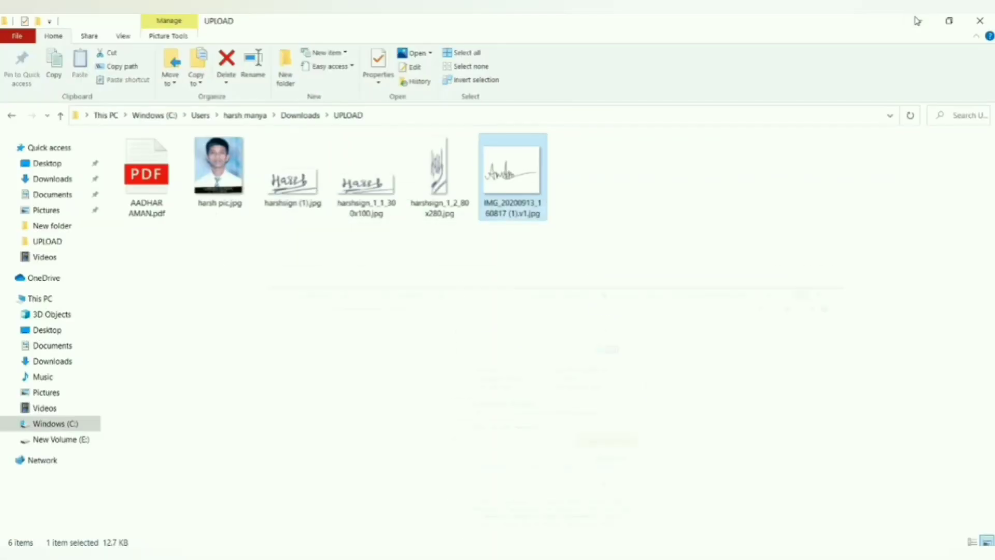
left_click(918, 21)
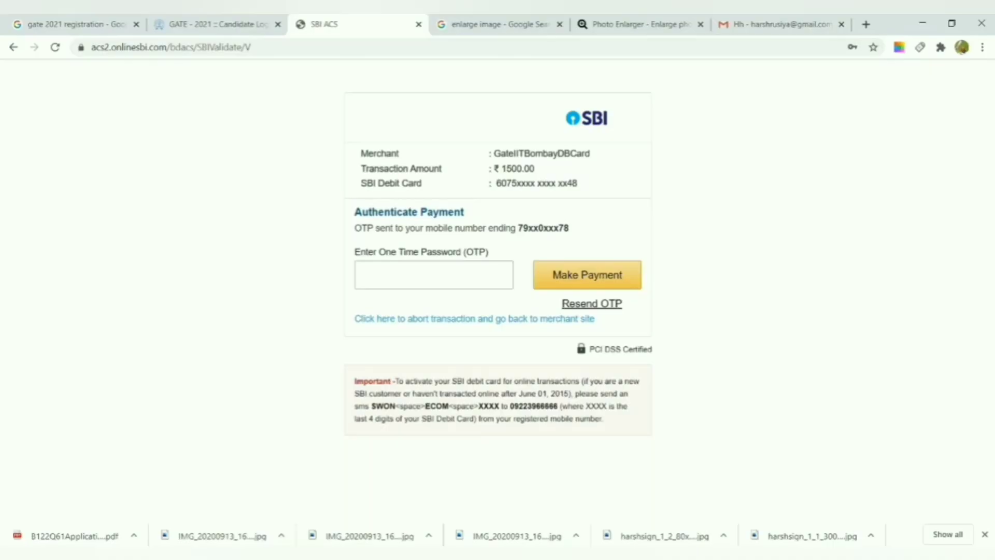
- Authorise the ₹1500 payment with the SMS one-time password, then return to the GATE Candidate Login tab
left_click(439, 286)
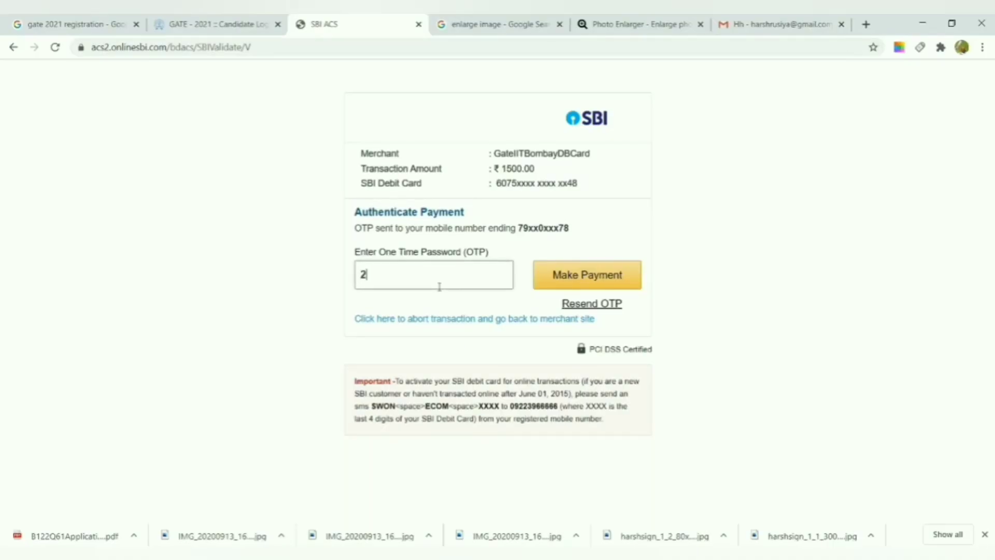
left_click(566, 277)
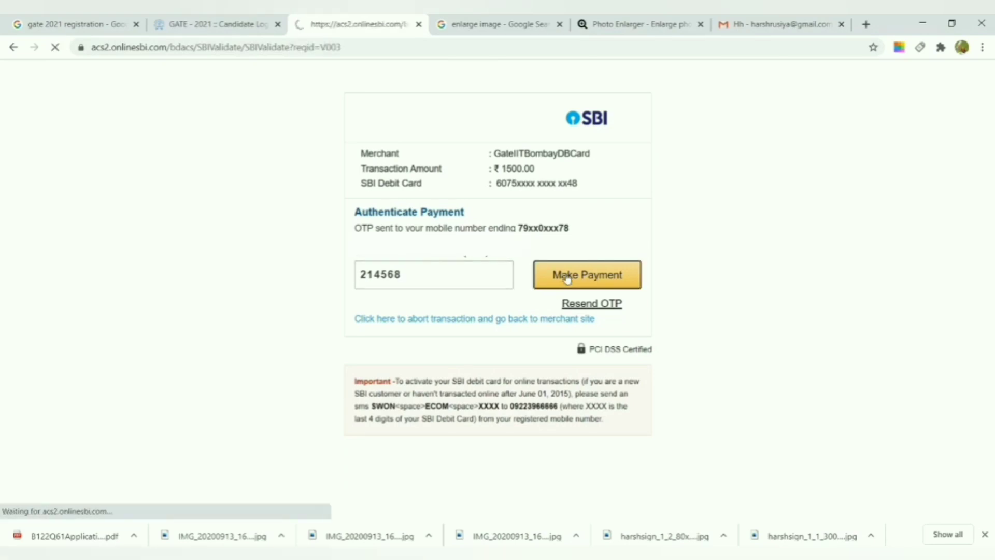
left_click(260, 18)
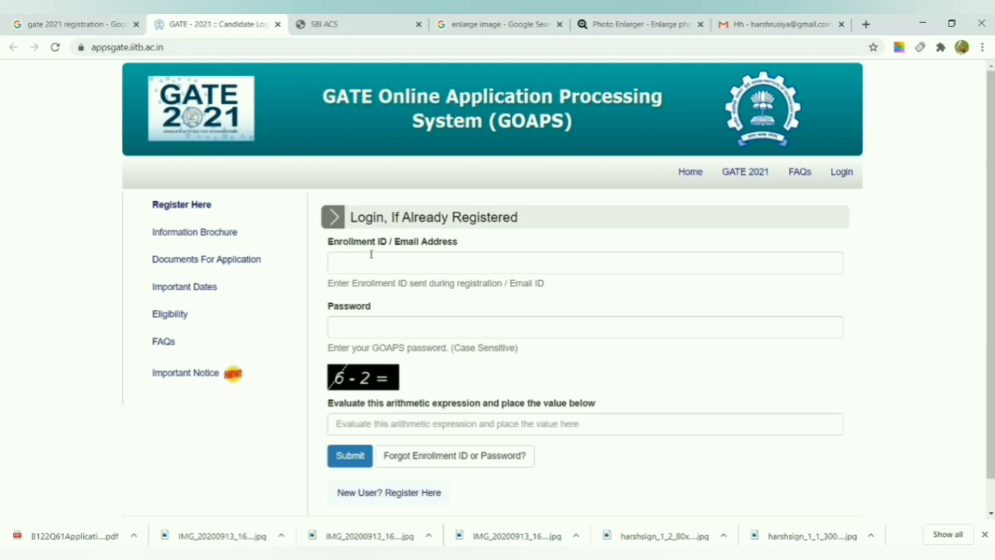
left_click(378, 261)
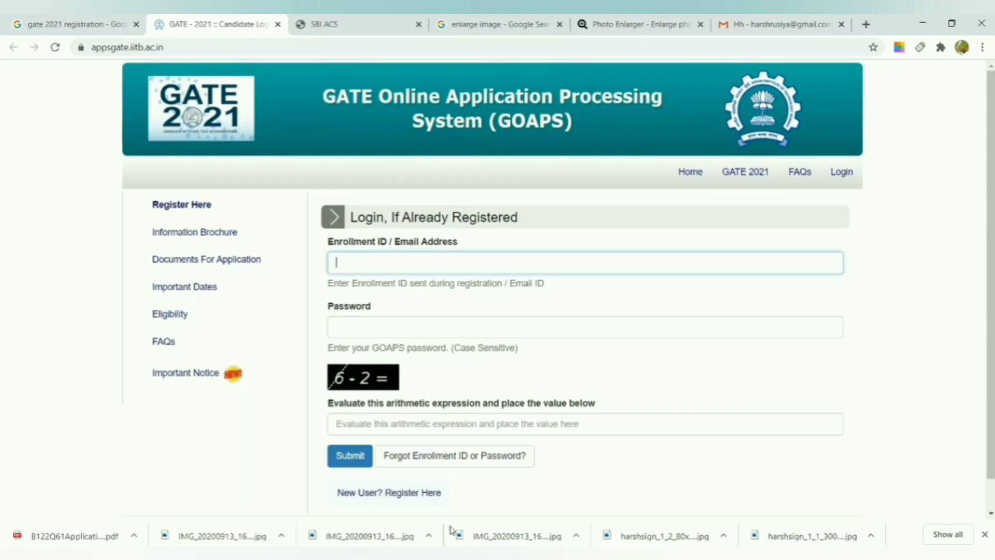
mouse_move(591, 555)
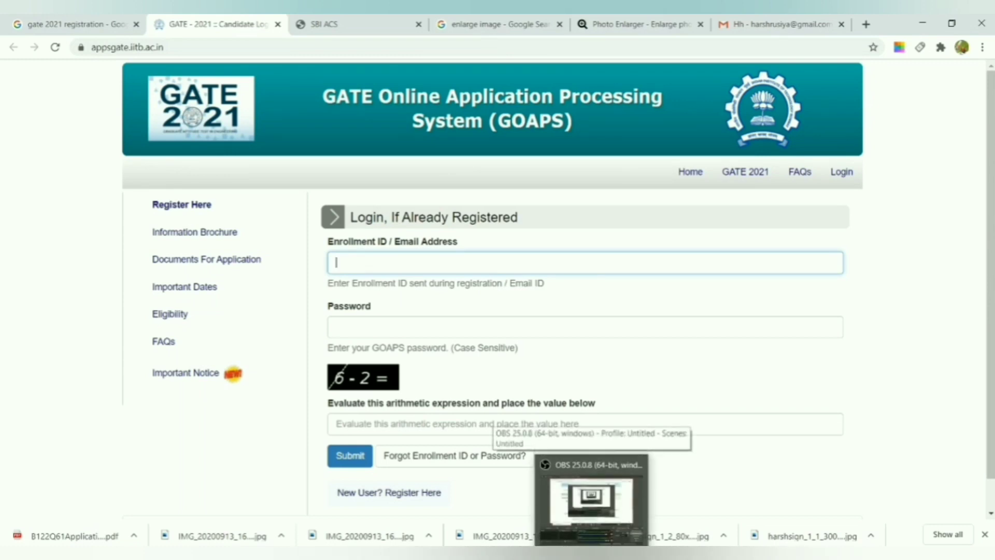